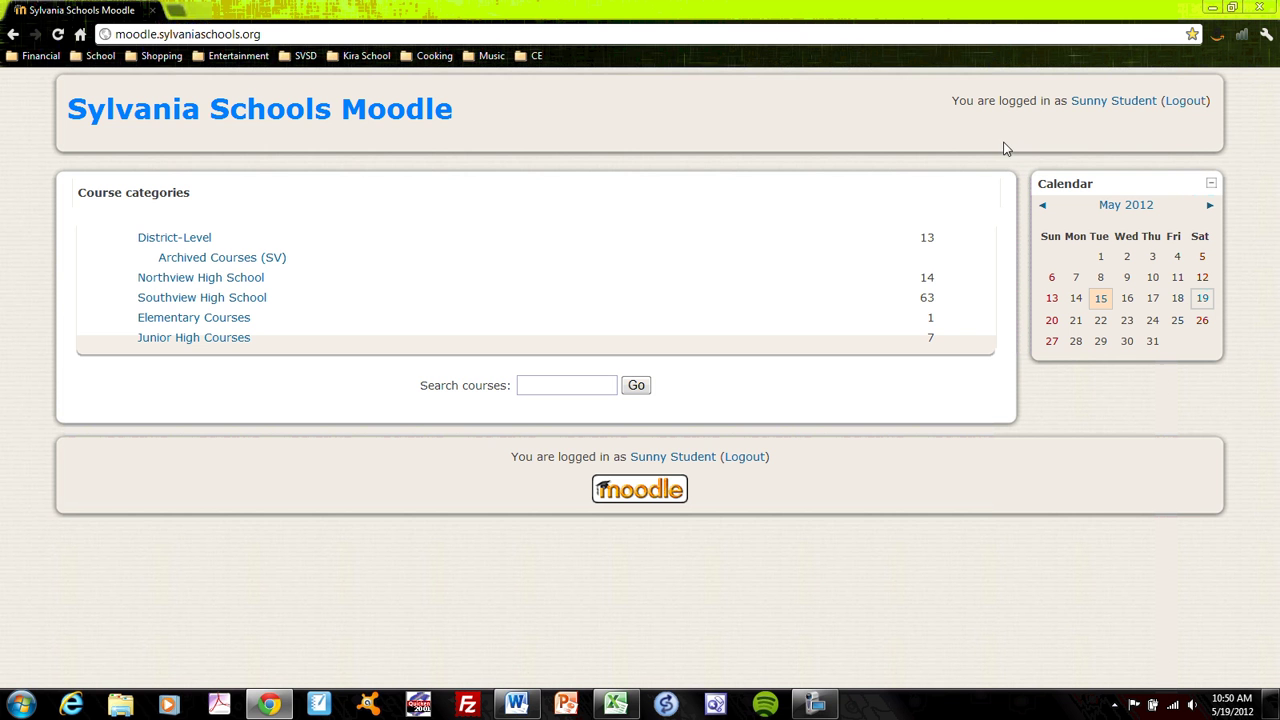
Step: Log out of the student account and log back in as the administrator with the saved password
left_click(1184, 106)
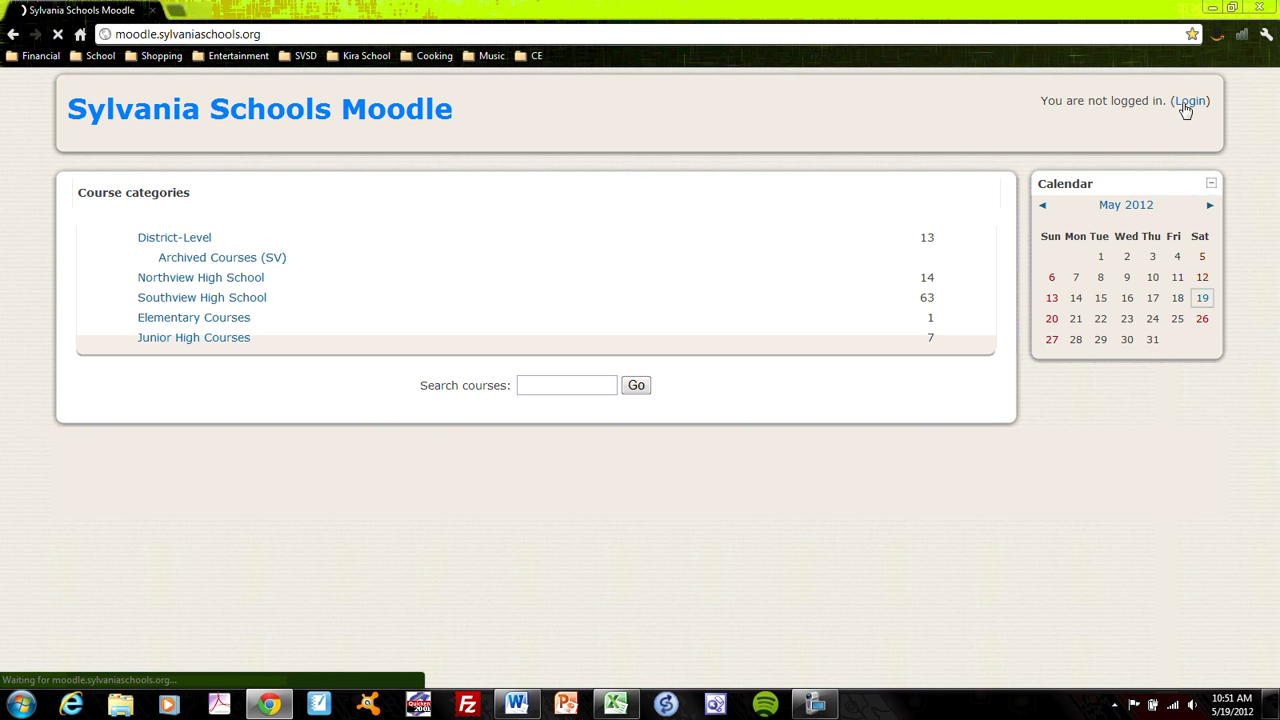
left_click(1188, 104)
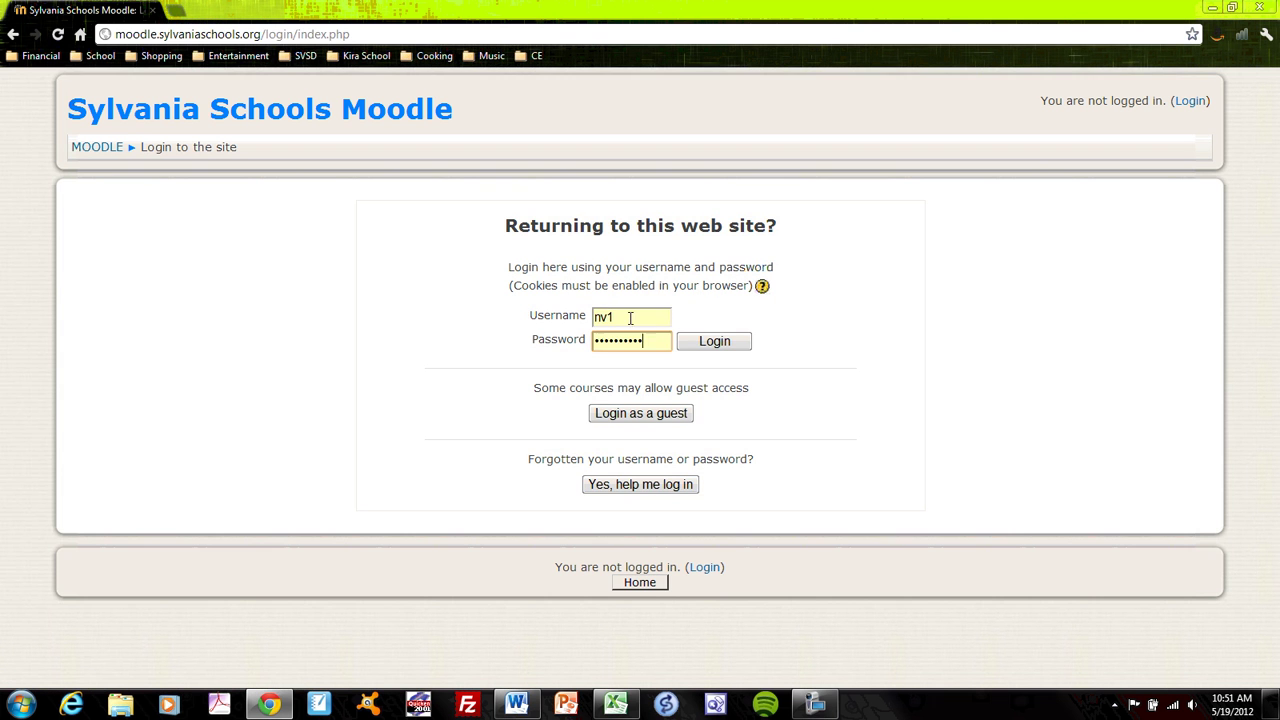
left_click_drag(632, 318, 575, 318)
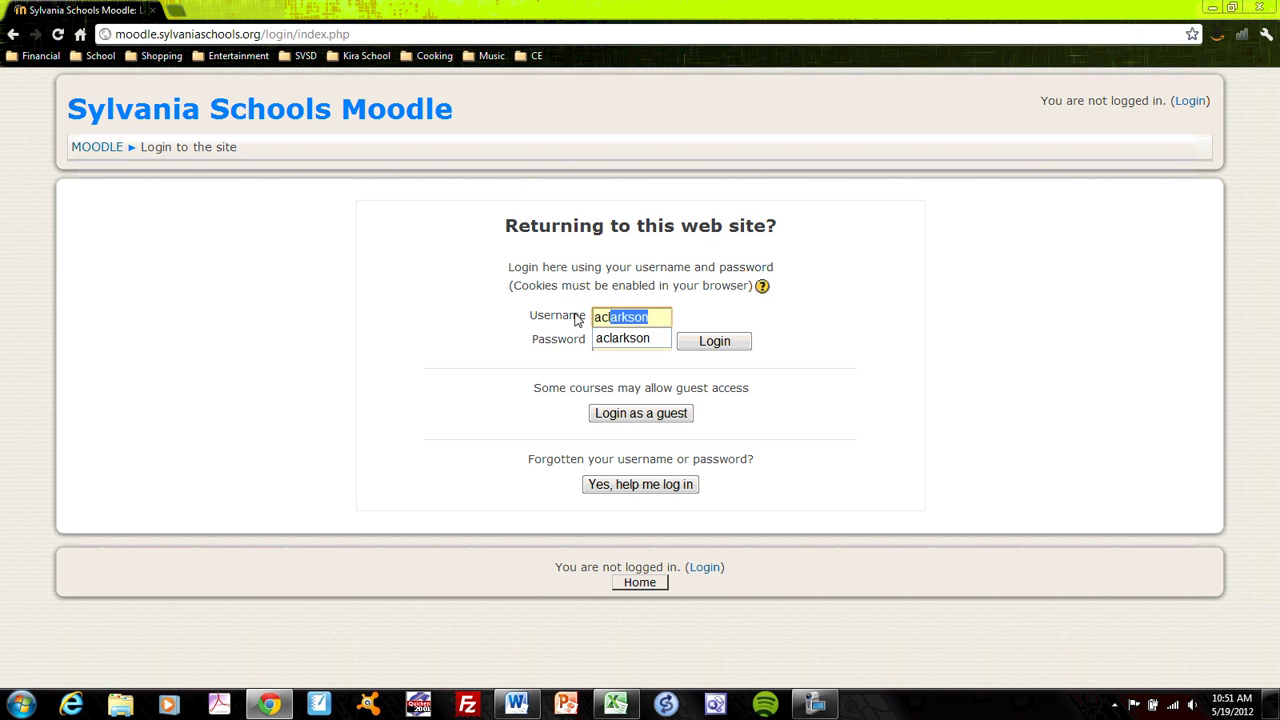
key("Tab")
key("Tab")
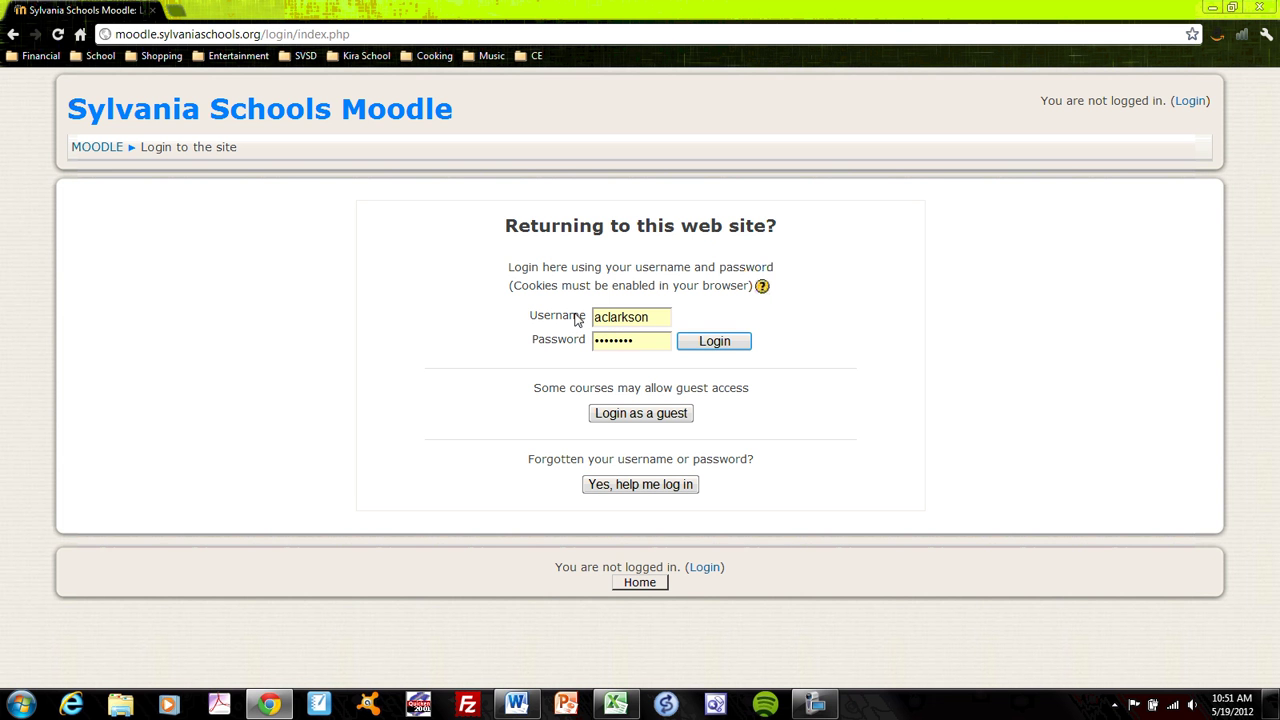
key("Return")
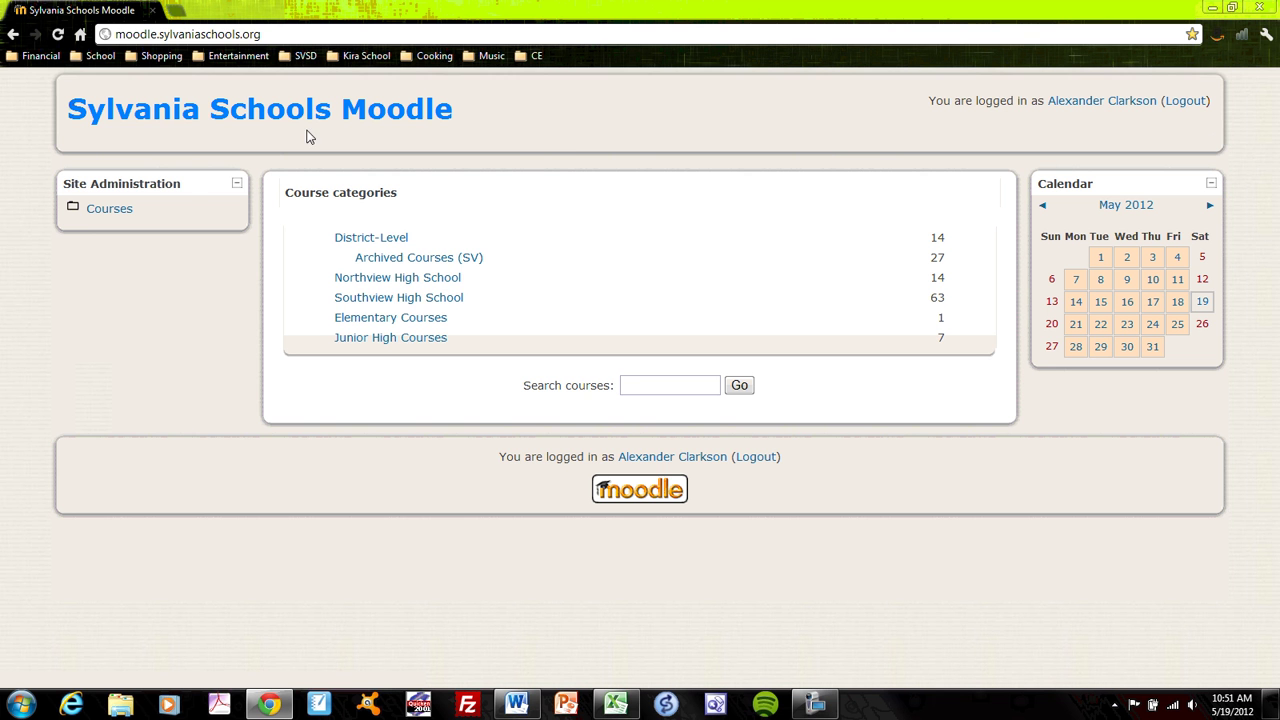
Step: Go through Site Administration's Add/edit courses to the District-Level category's editable course list
left_click(110, 209)
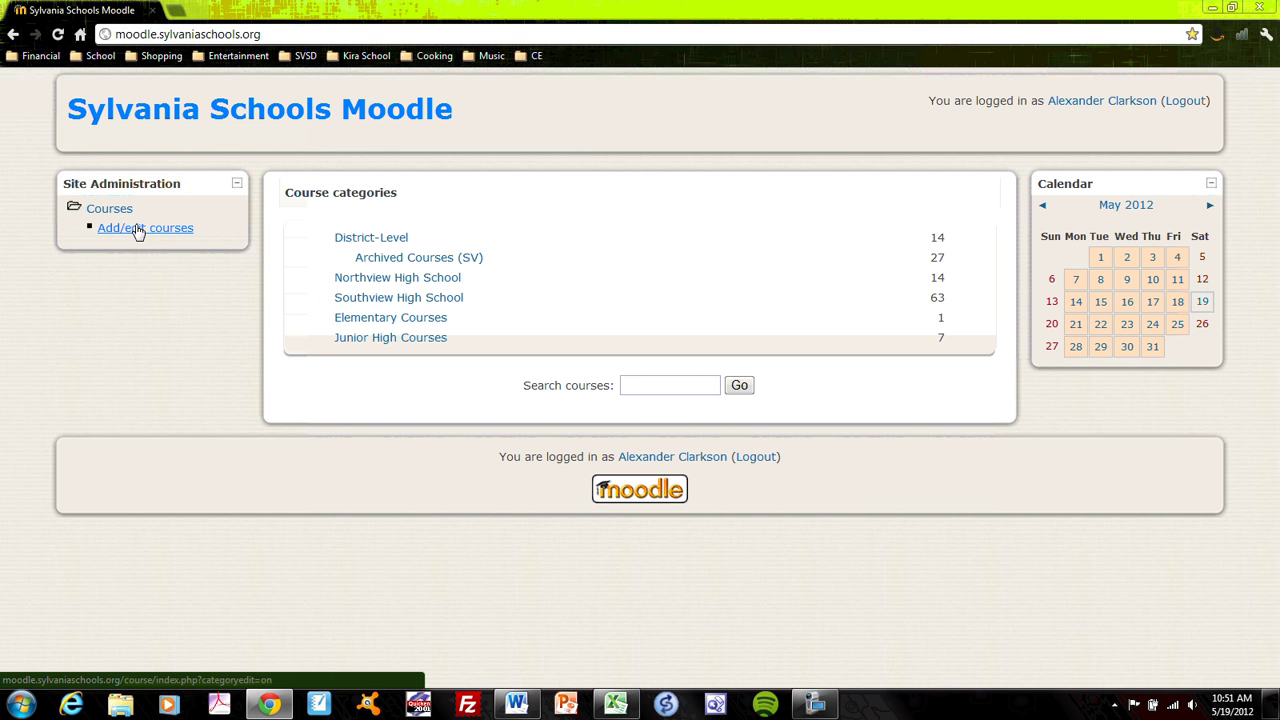
left_click(138, 230)
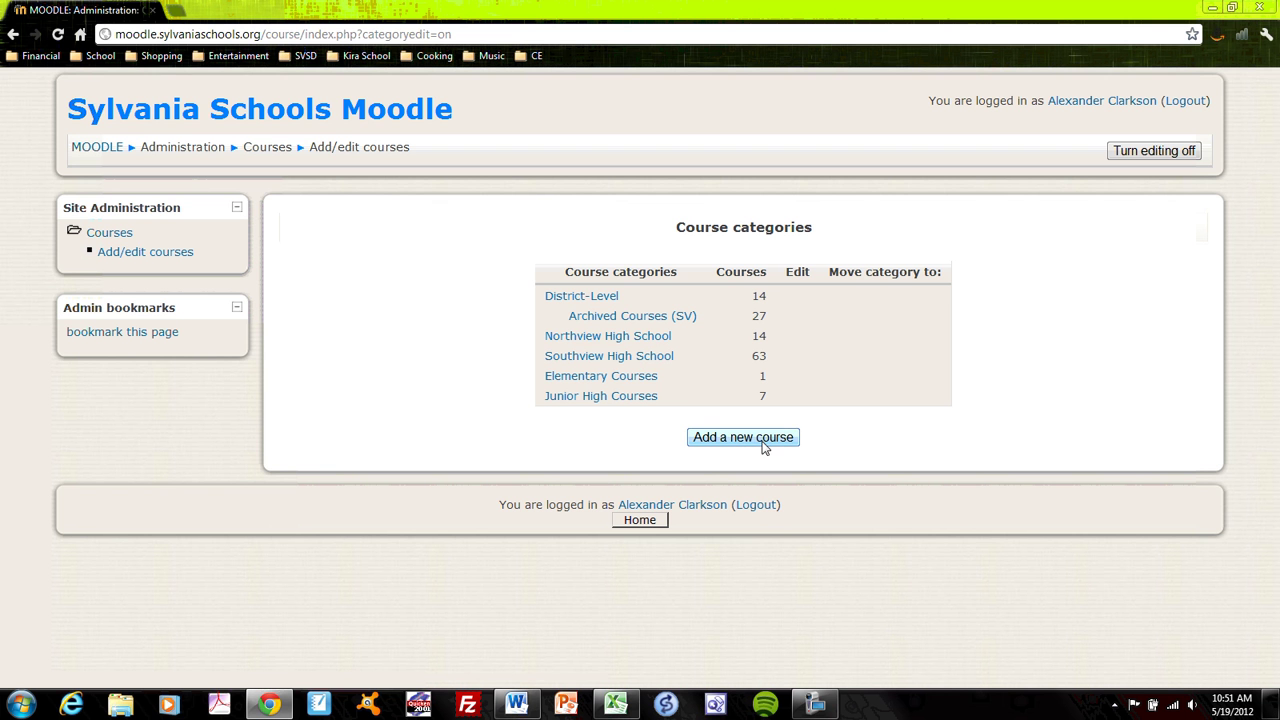
left_click(602, 298)
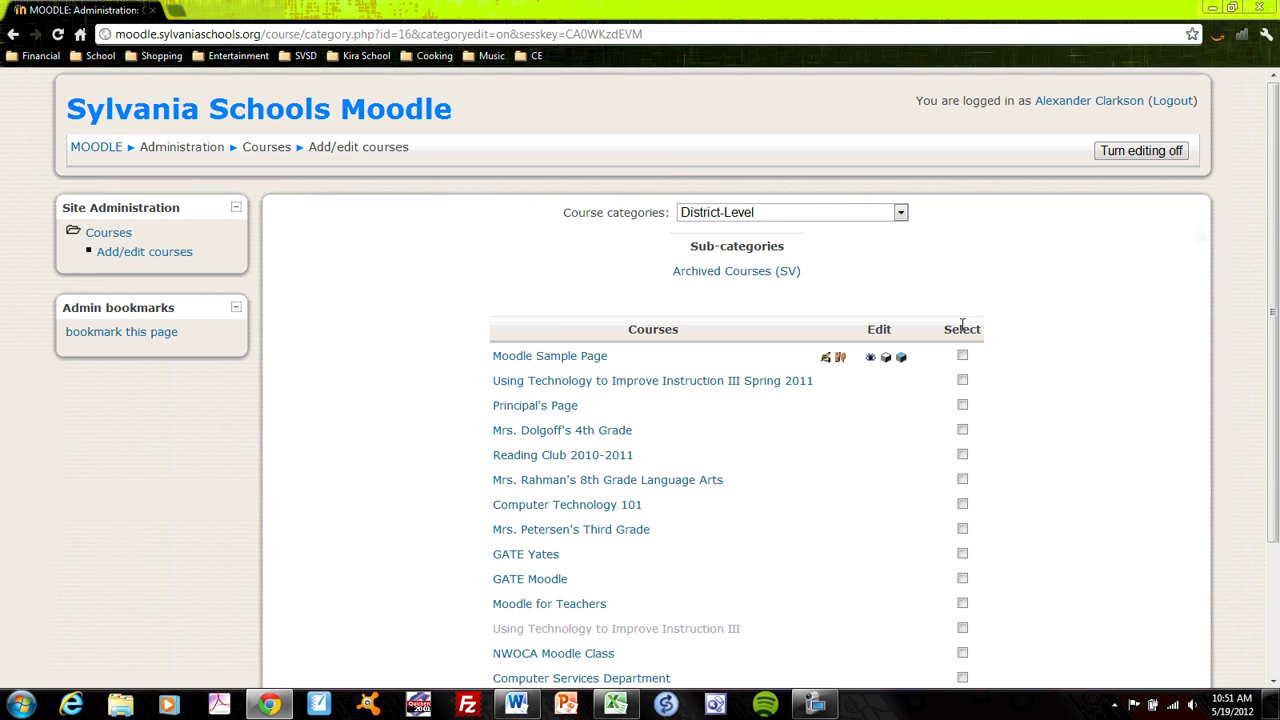
scroll(966, 332, "down", 3)
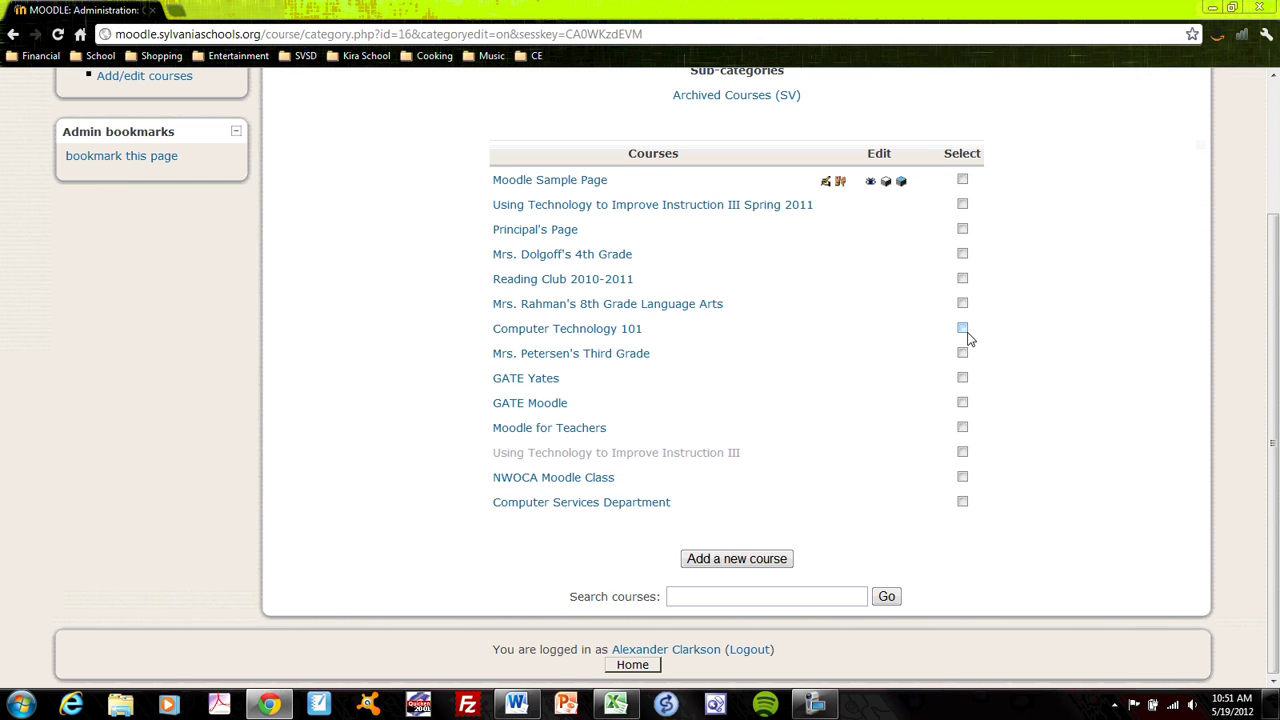
Step: Start a new District-Level course, look over its settings form, then cancel without saving
left_click(738, 562)
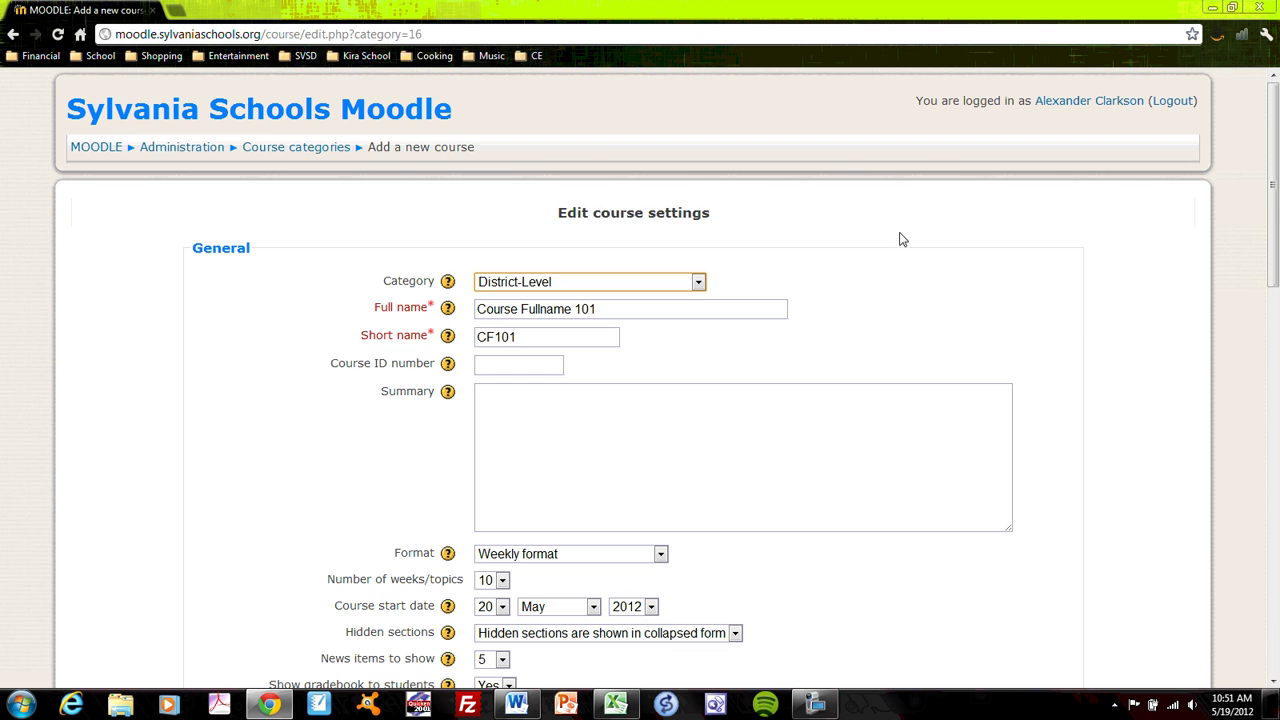
scroll(940, 268, "down", 5)
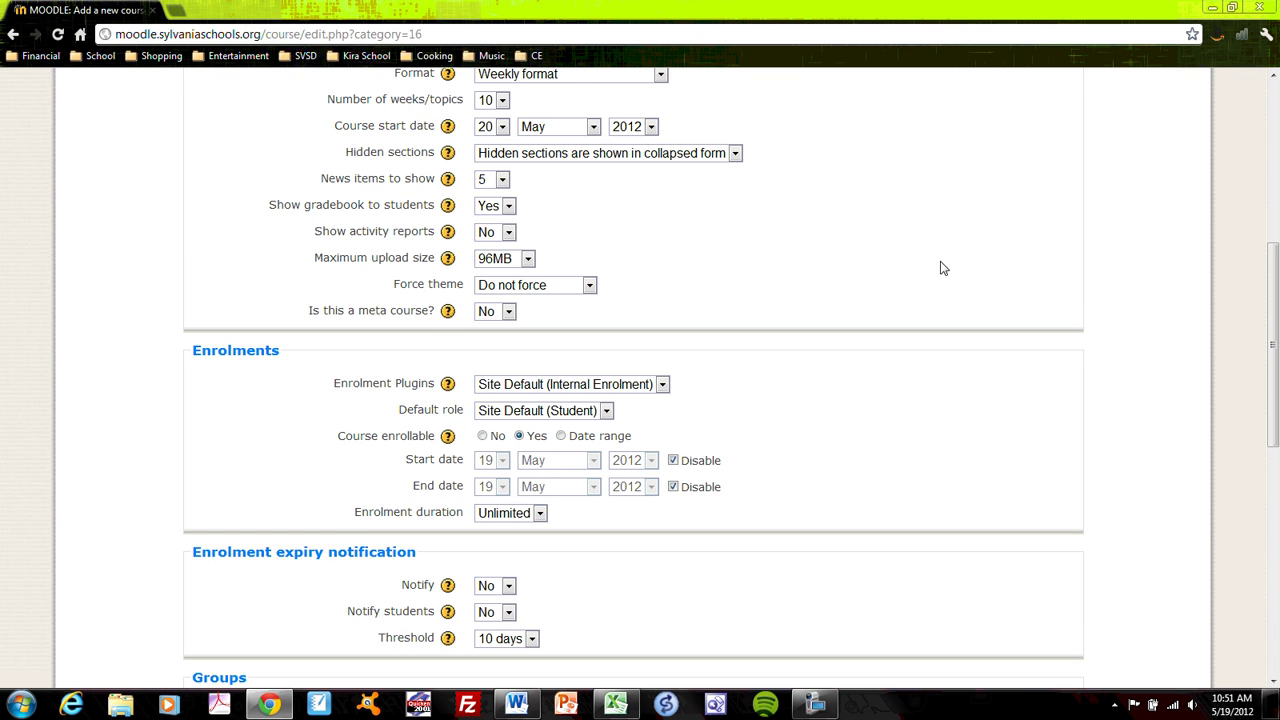
scroll(940, 268, "down", 7)
scroll(940, 275, "up", 3)
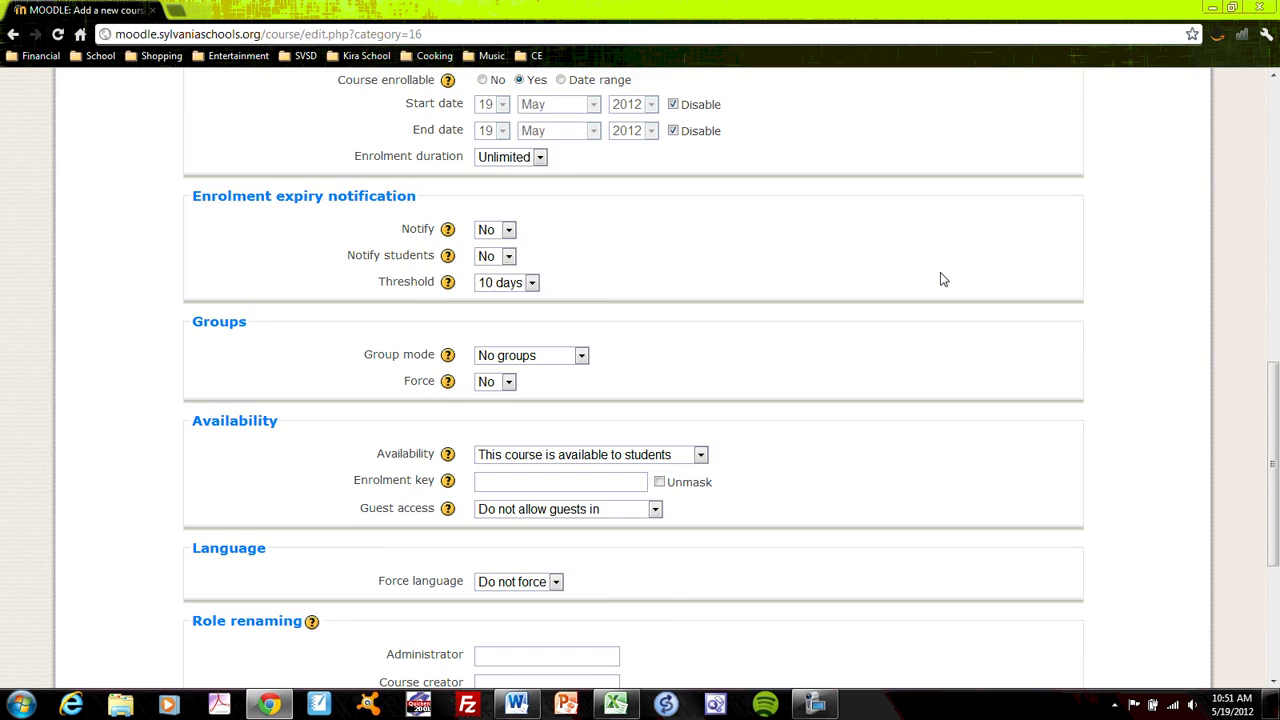
scroll(940, 276, "up", 6)
scroll(941, 275, "up", 2)
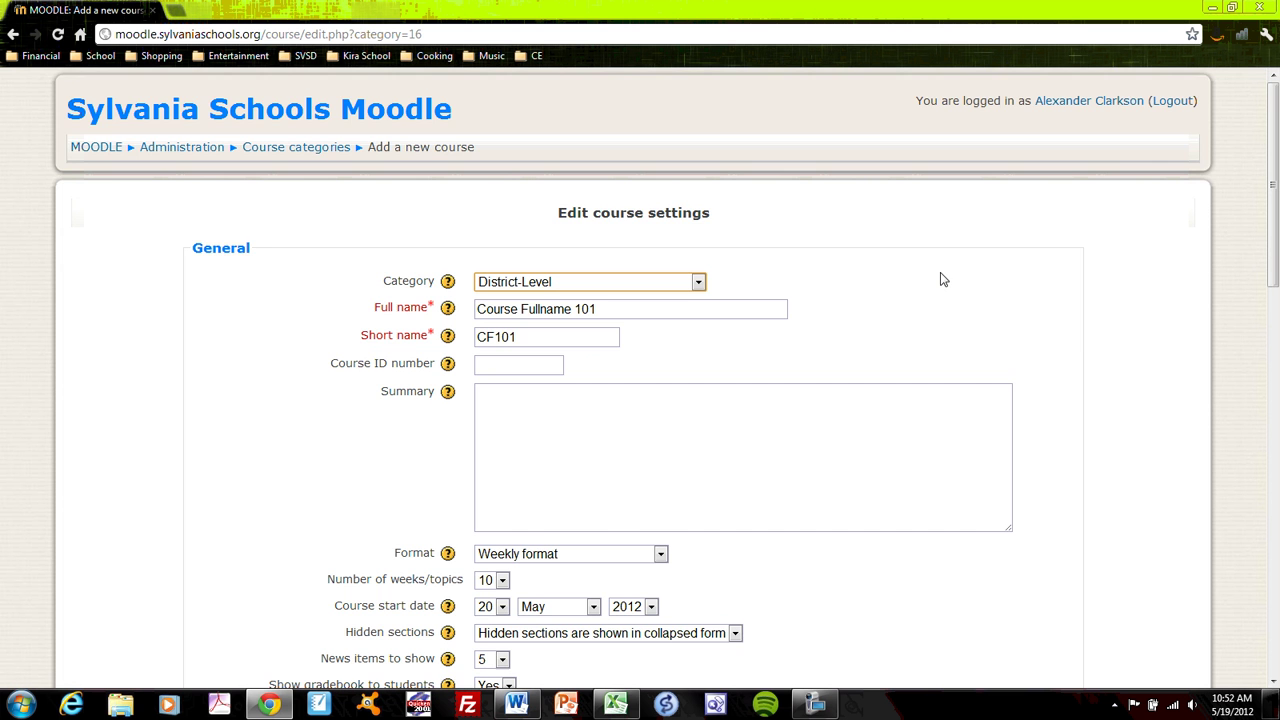
scroll(945, 290, "down", 10)
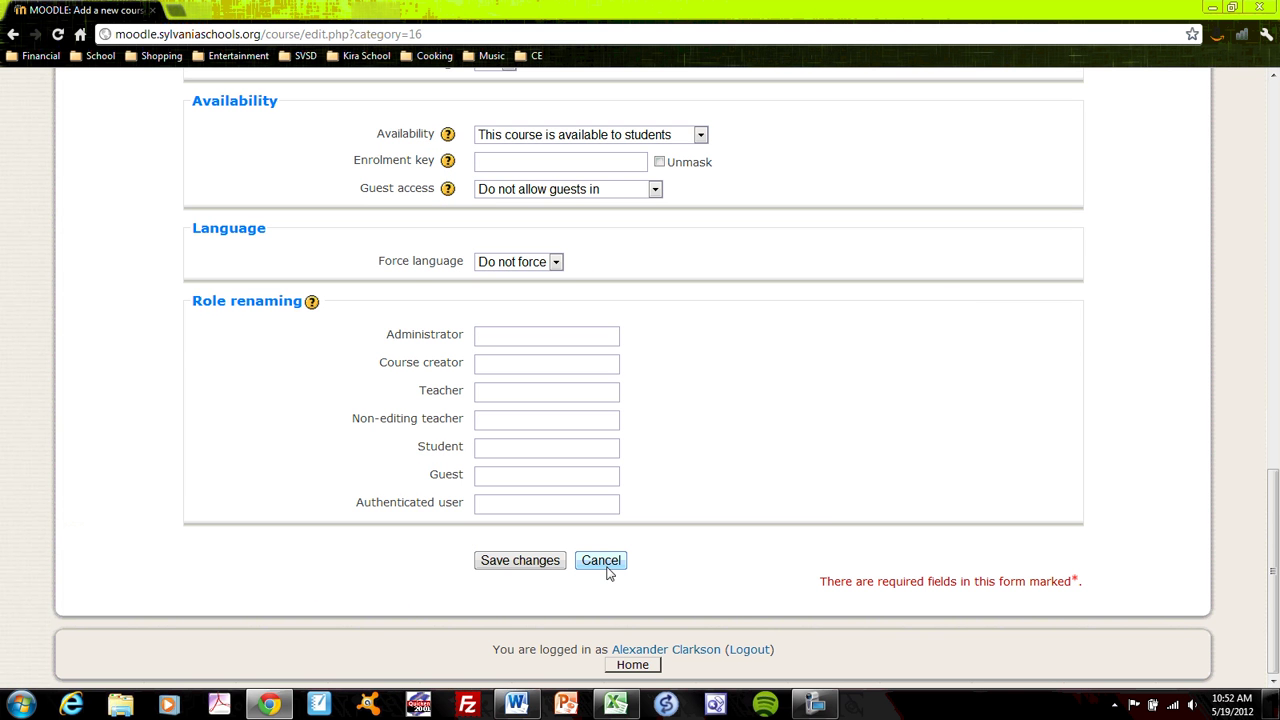
left_click(605, 561)
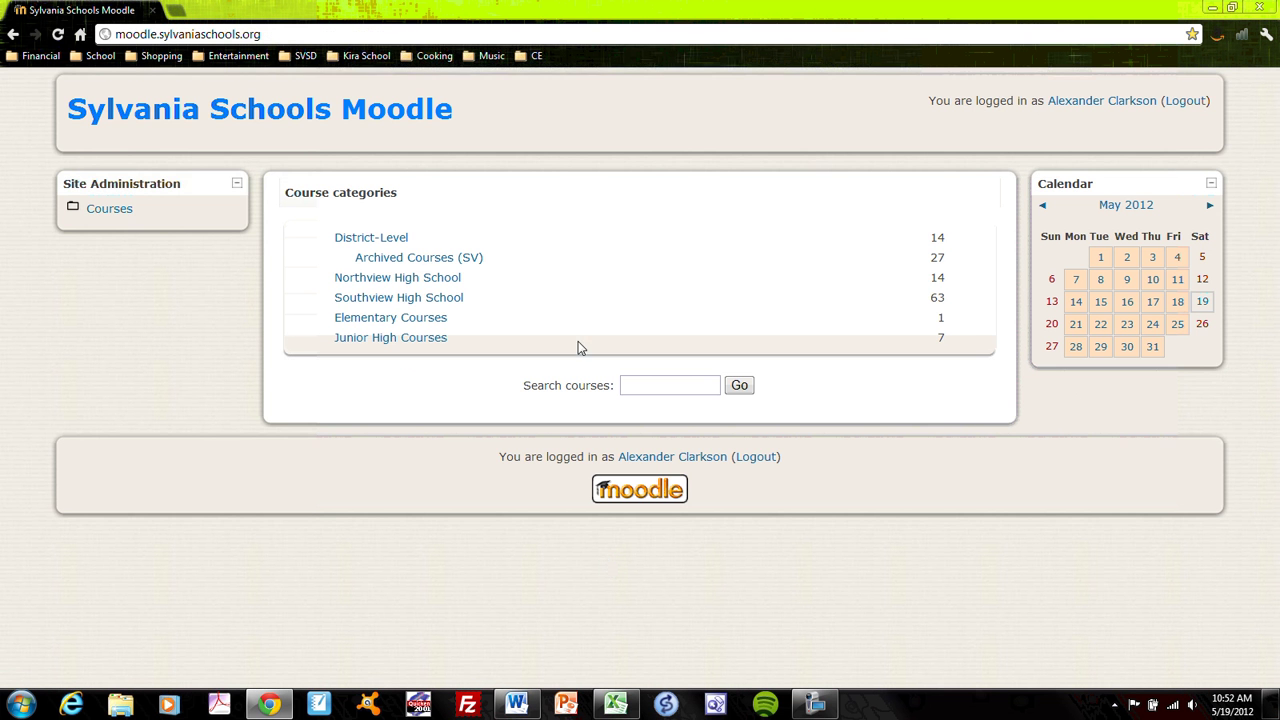
Step: Navigate from Add/edit courses back to the home page, into District-Level, and open Moodle Sample Page
left_click(110, 209)
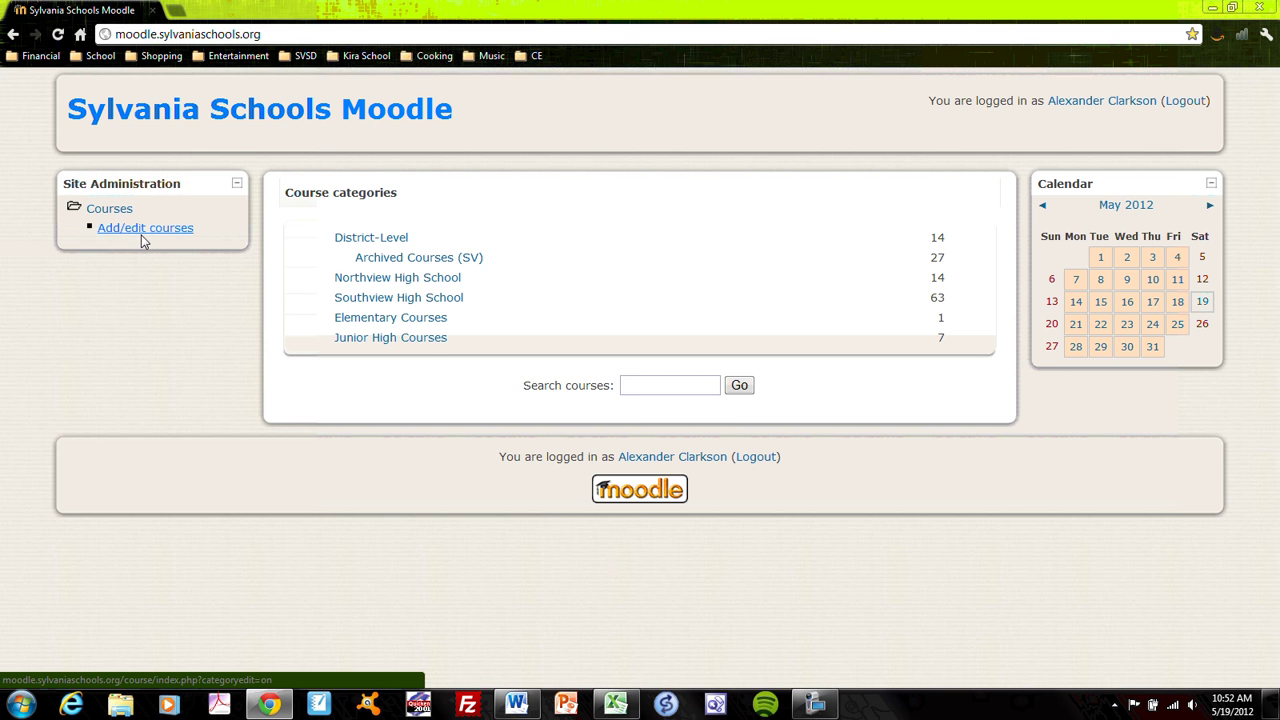
left_click(145, 229)
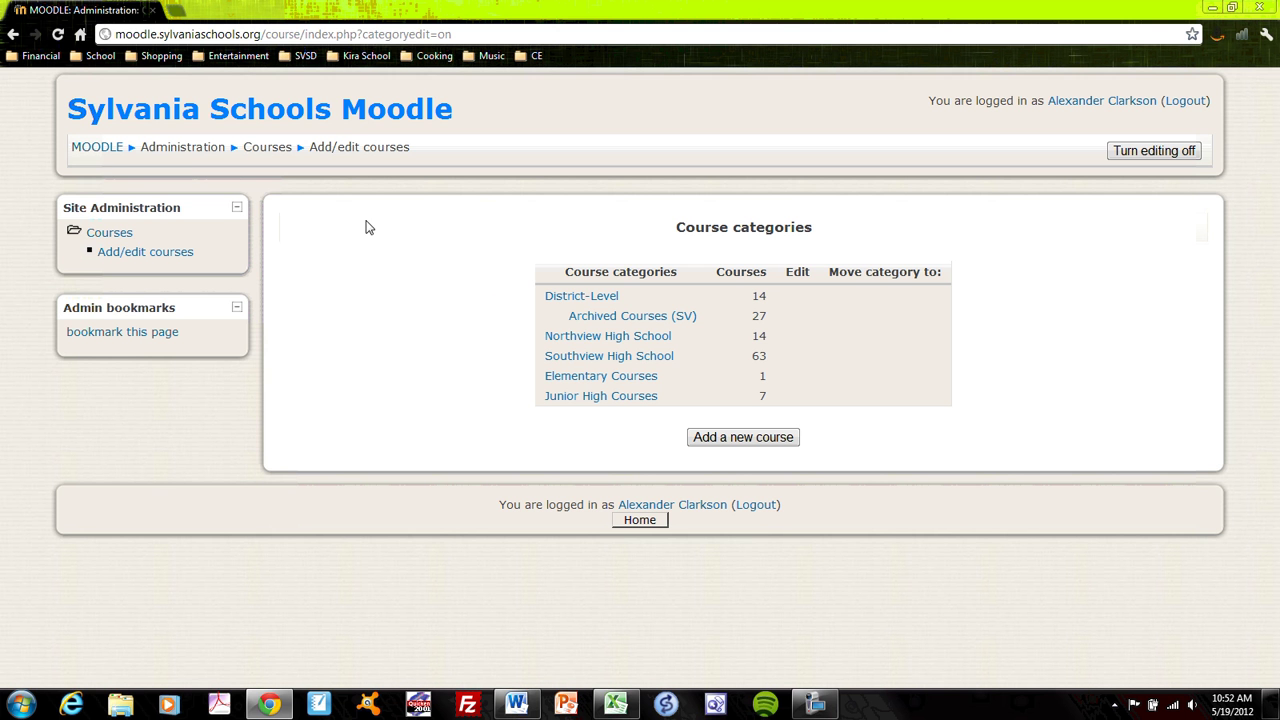
left_click(112, 150)
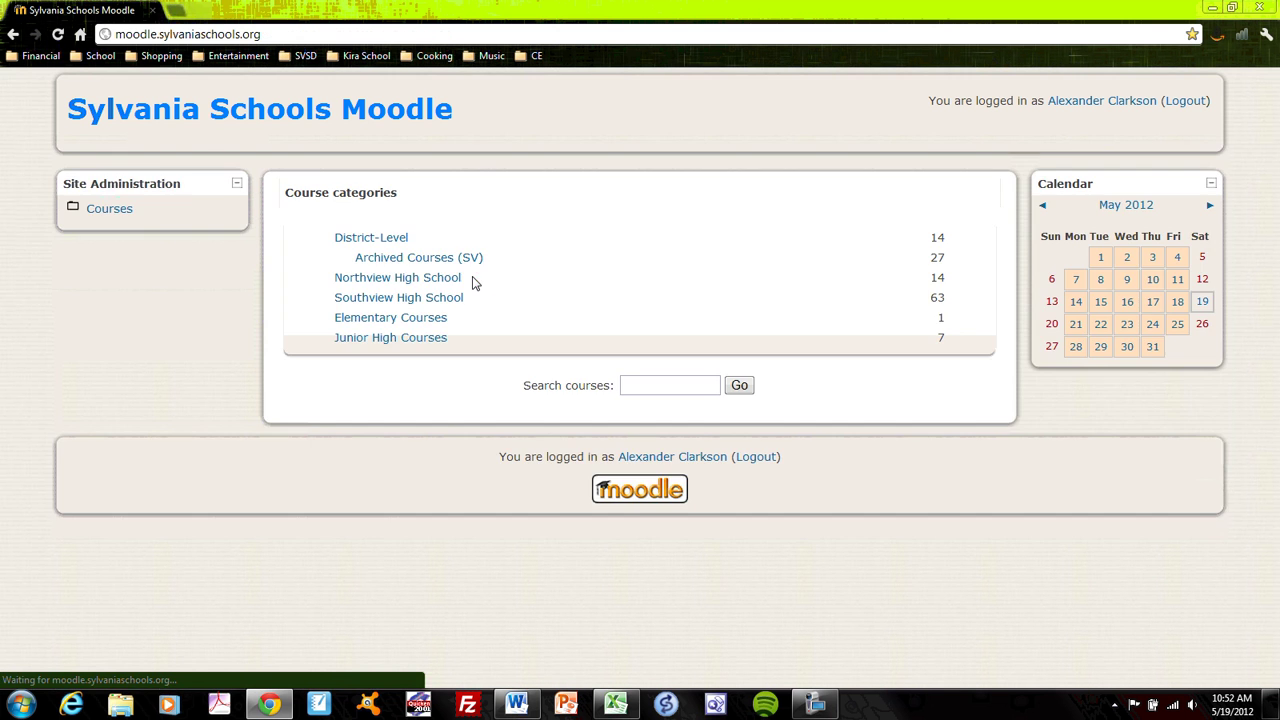
left_click(390, 242)
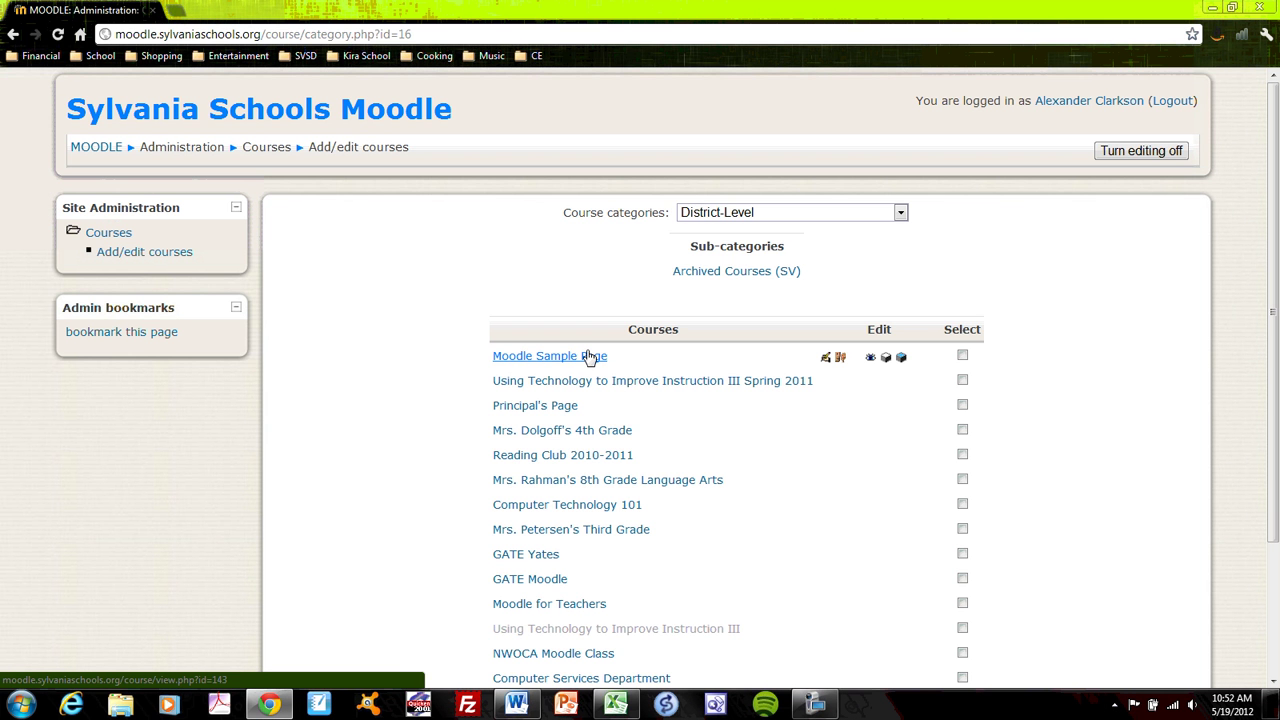
left_click(590, 357)
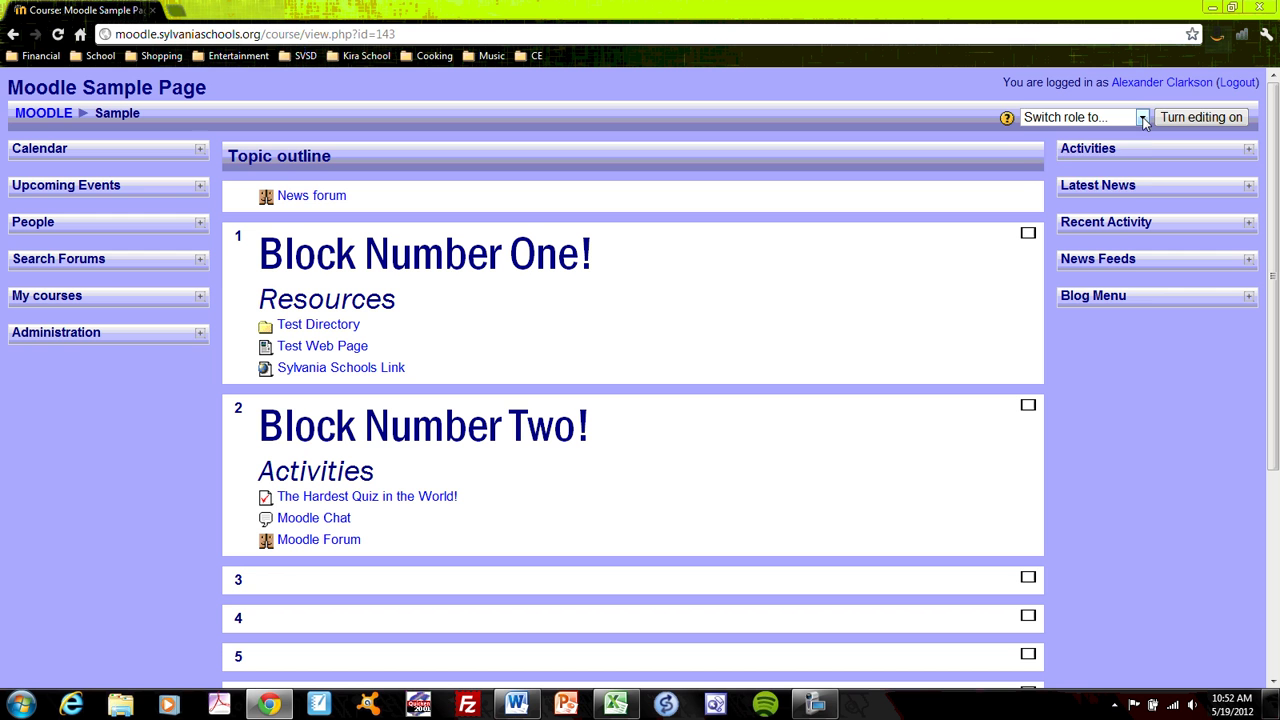
Step: Turn editing on, look over the add-resource and add-activity lists, then view the course as Student
left_click(1142, 118)
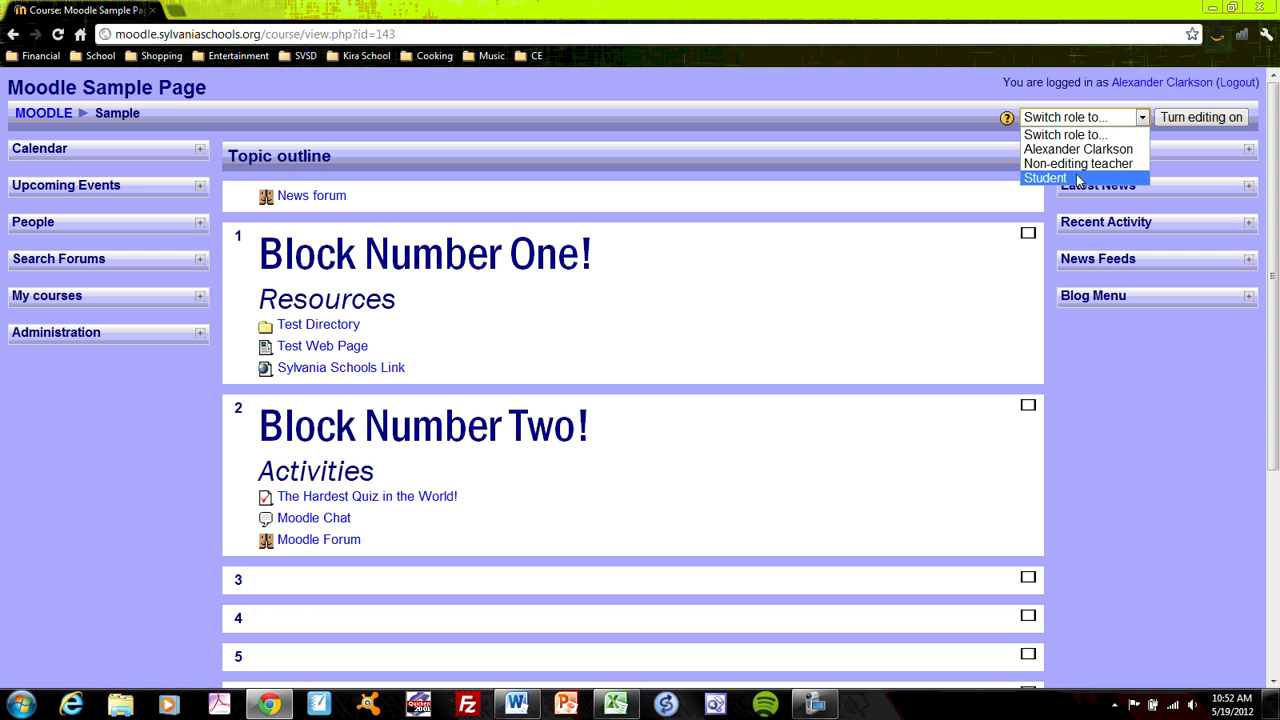
left_click(967, 242)
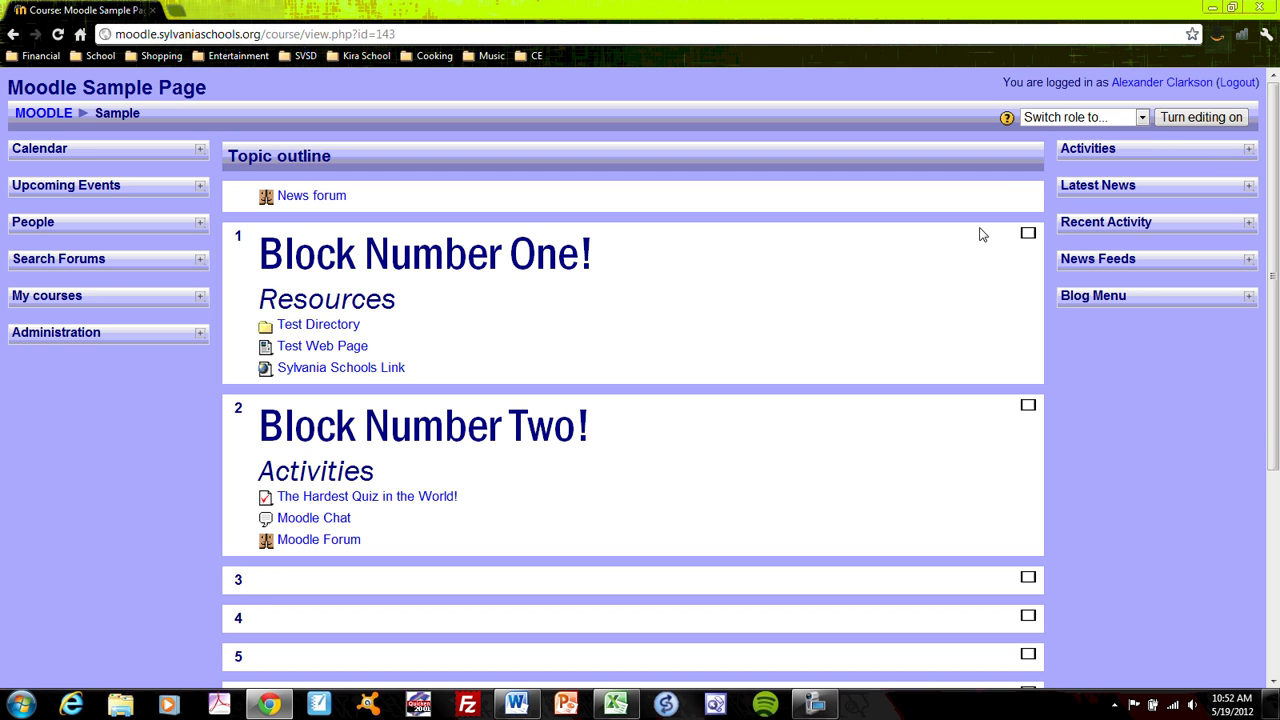
left_click(1182, 118)
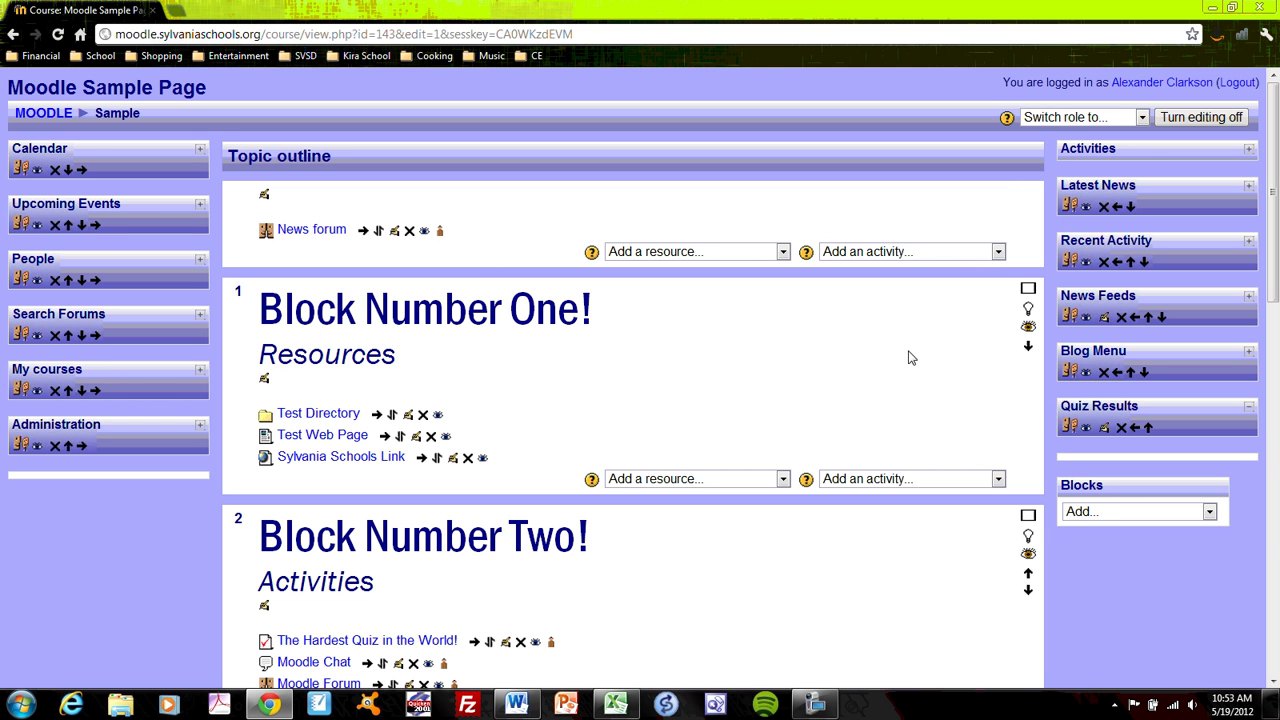
left_click(783, 251)
left_click(997, 252)
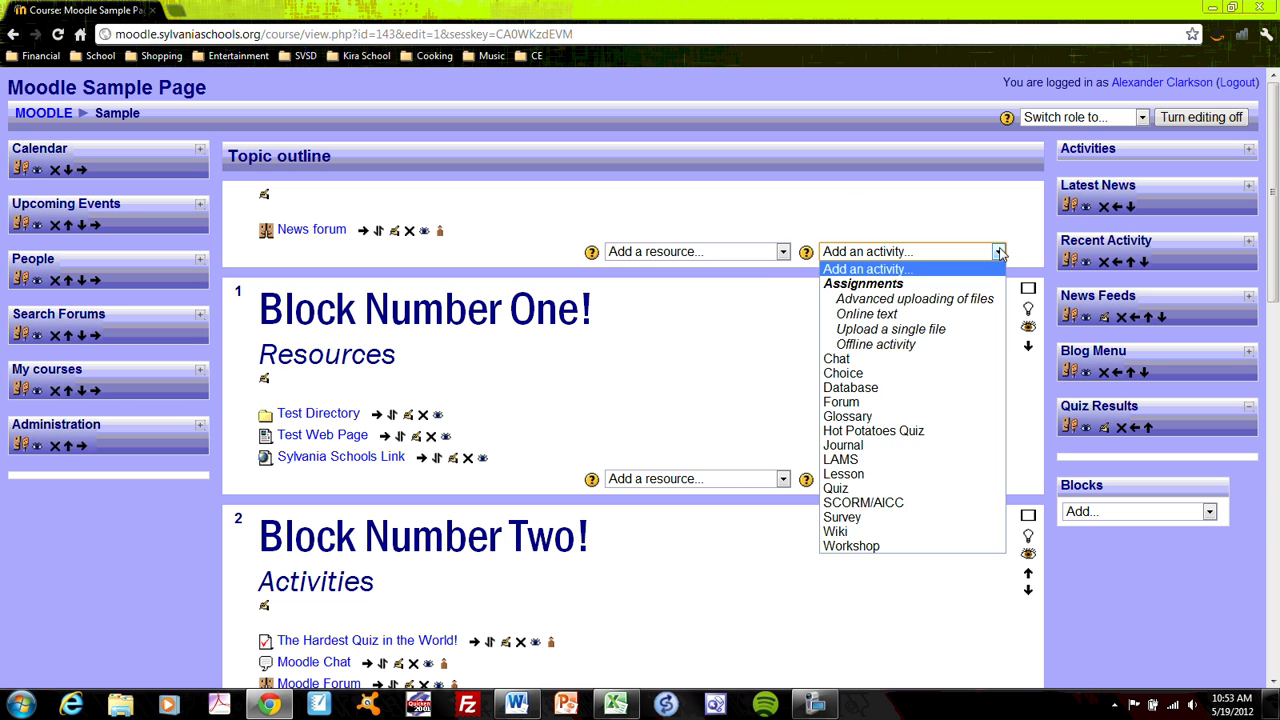
left_click(855, 205)
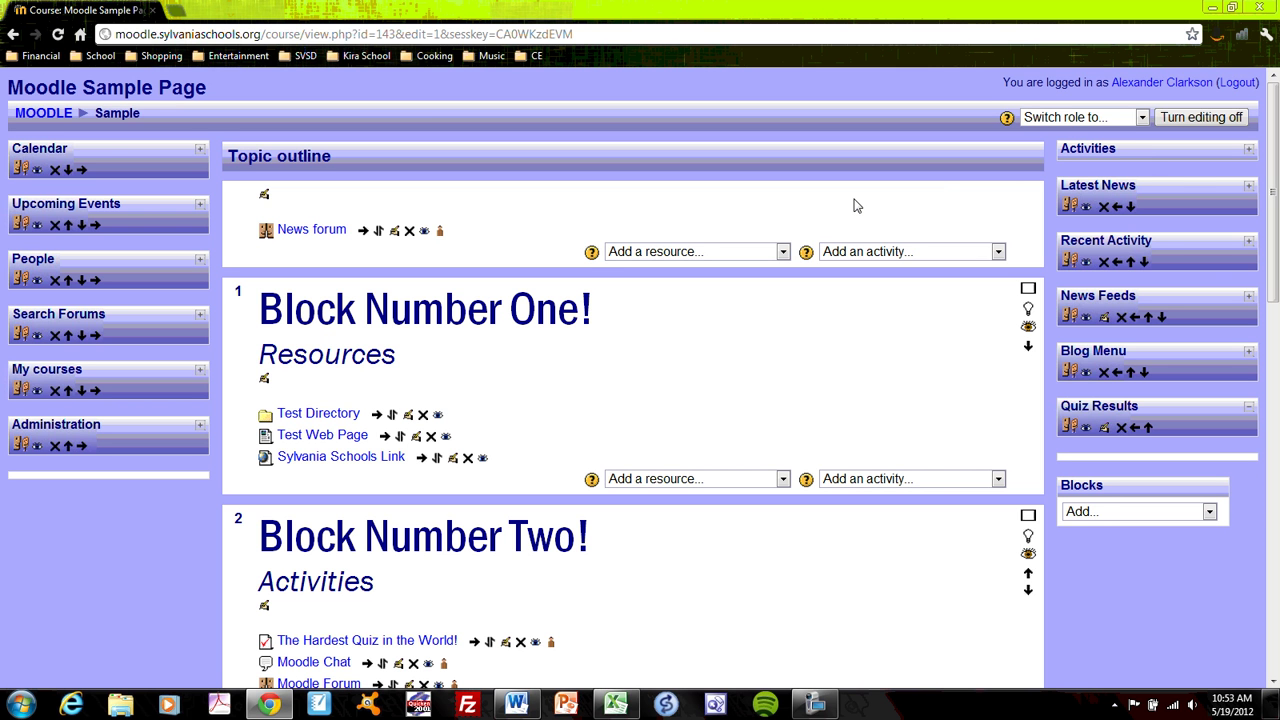
left_click(1143, 117)
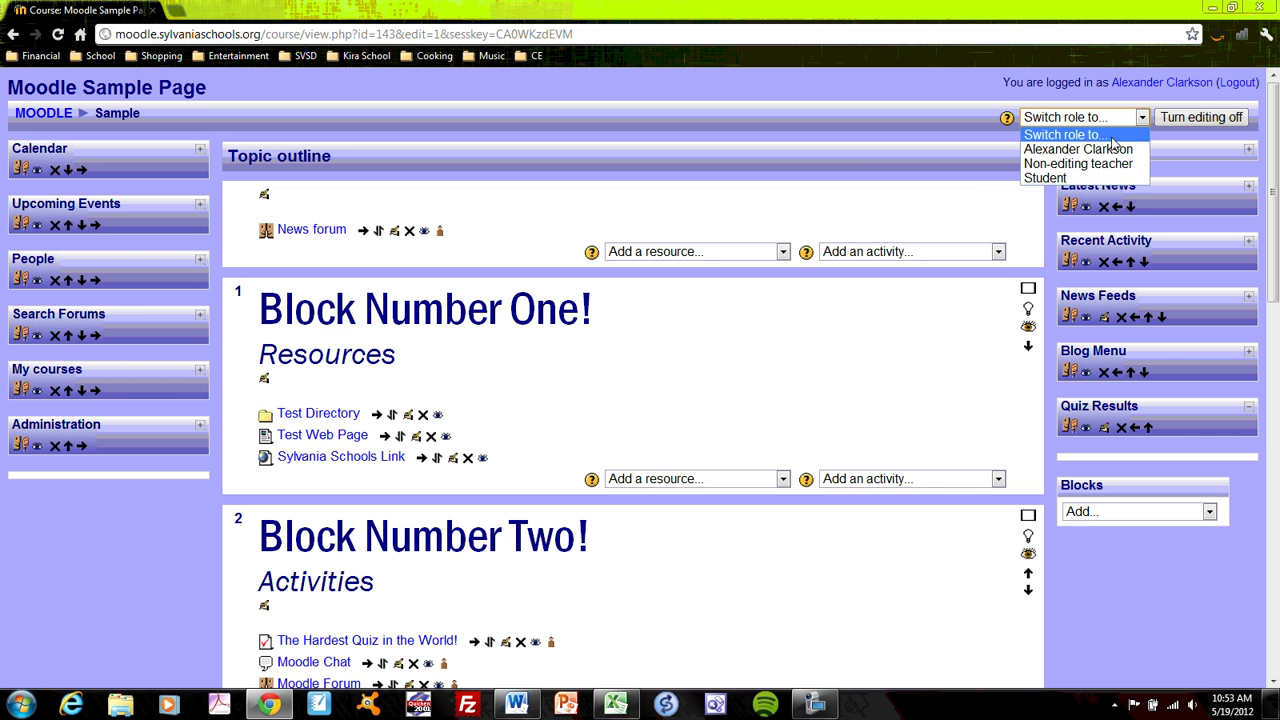
left_click(1090, 178)
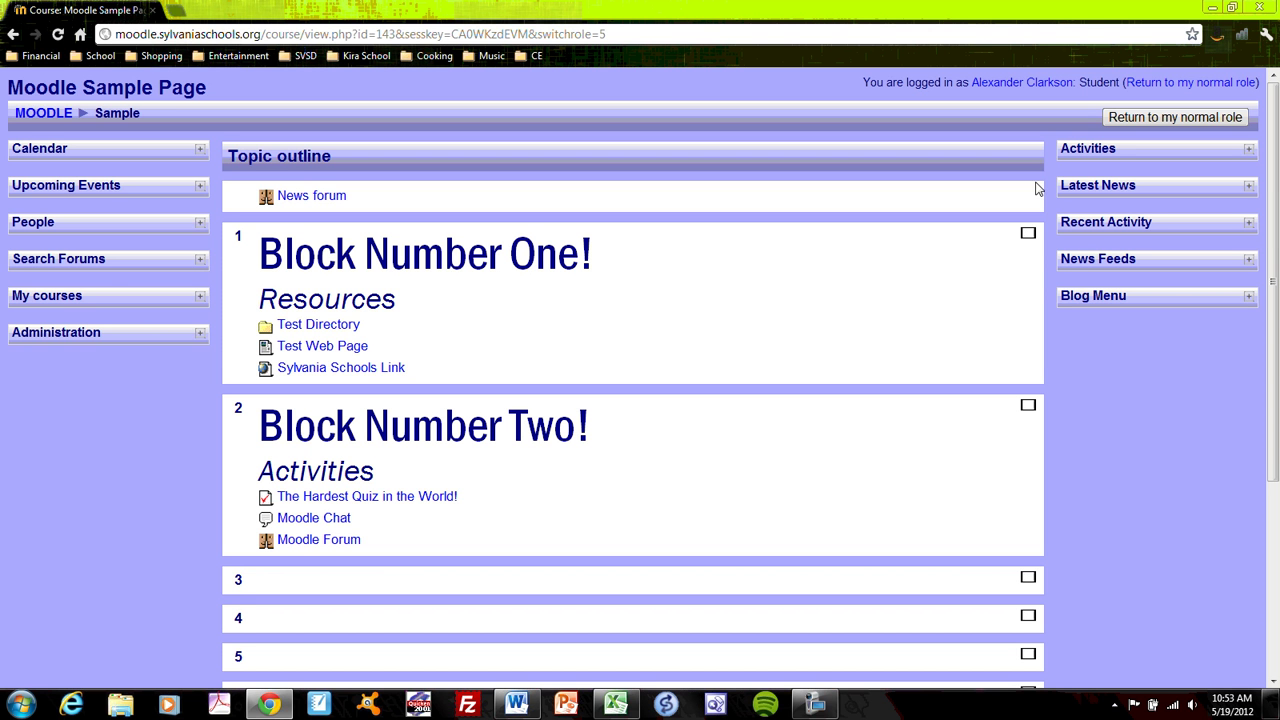
Step: Return to the administrator role and open Moodle Sample Page's Settings from the Administration block
left_click(1141, 117)
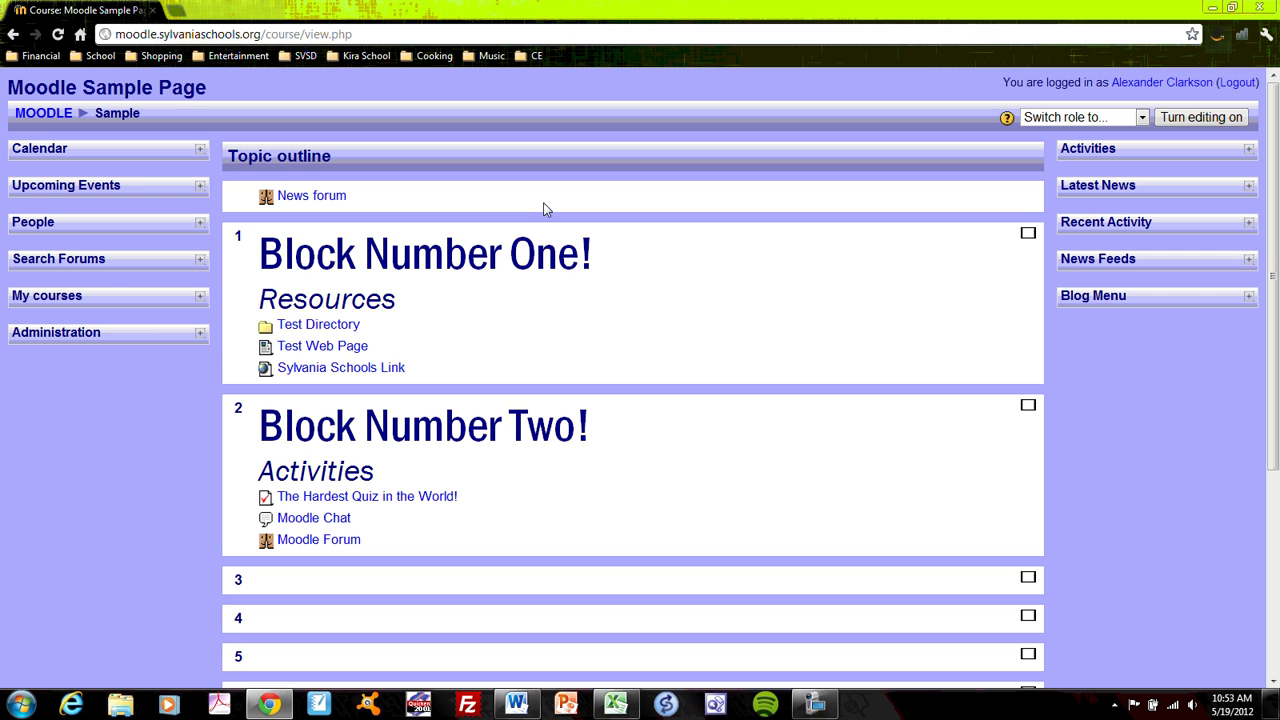
left_click(199, 334)
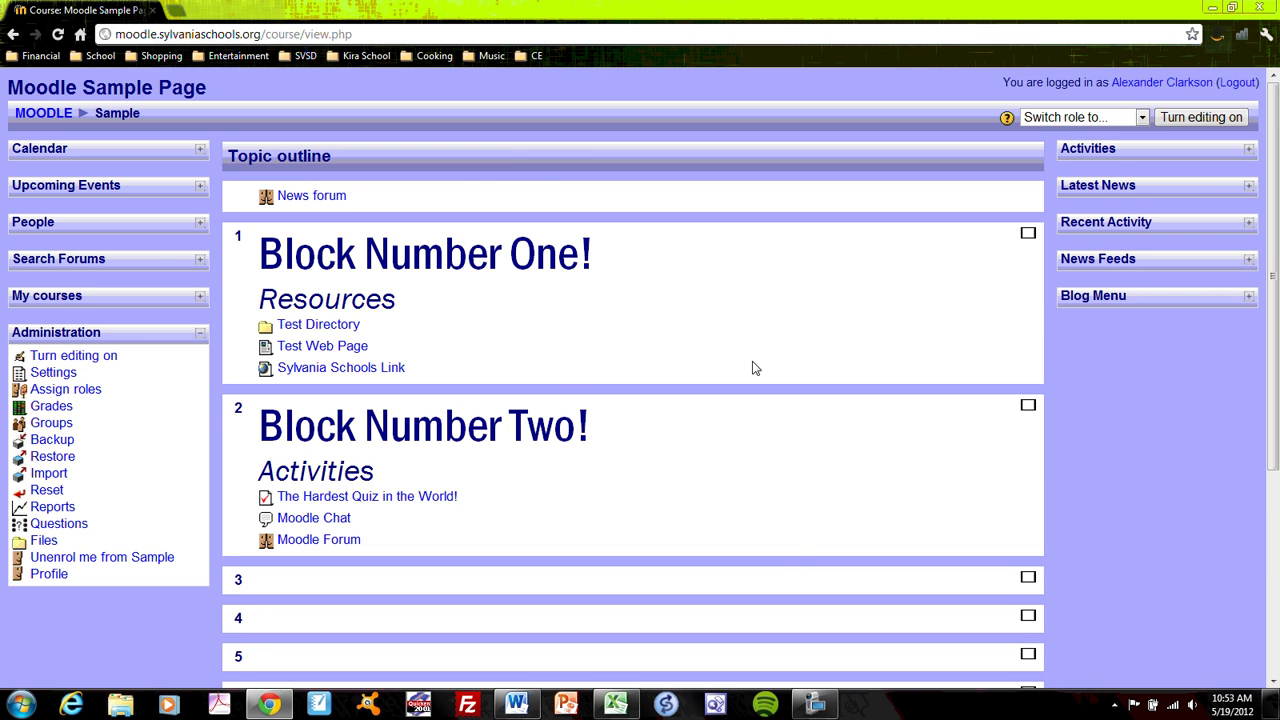
scroll(745, 430, "down", 1)
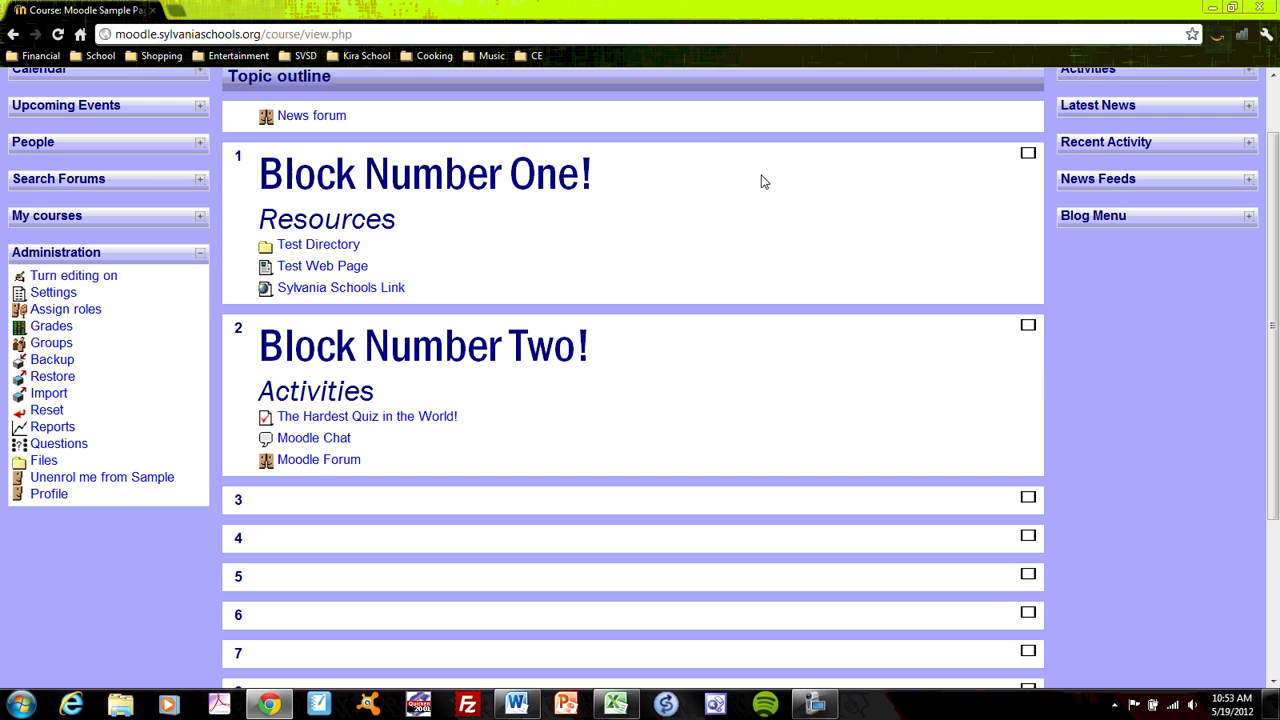
scroll(716, 207, "up", 1)
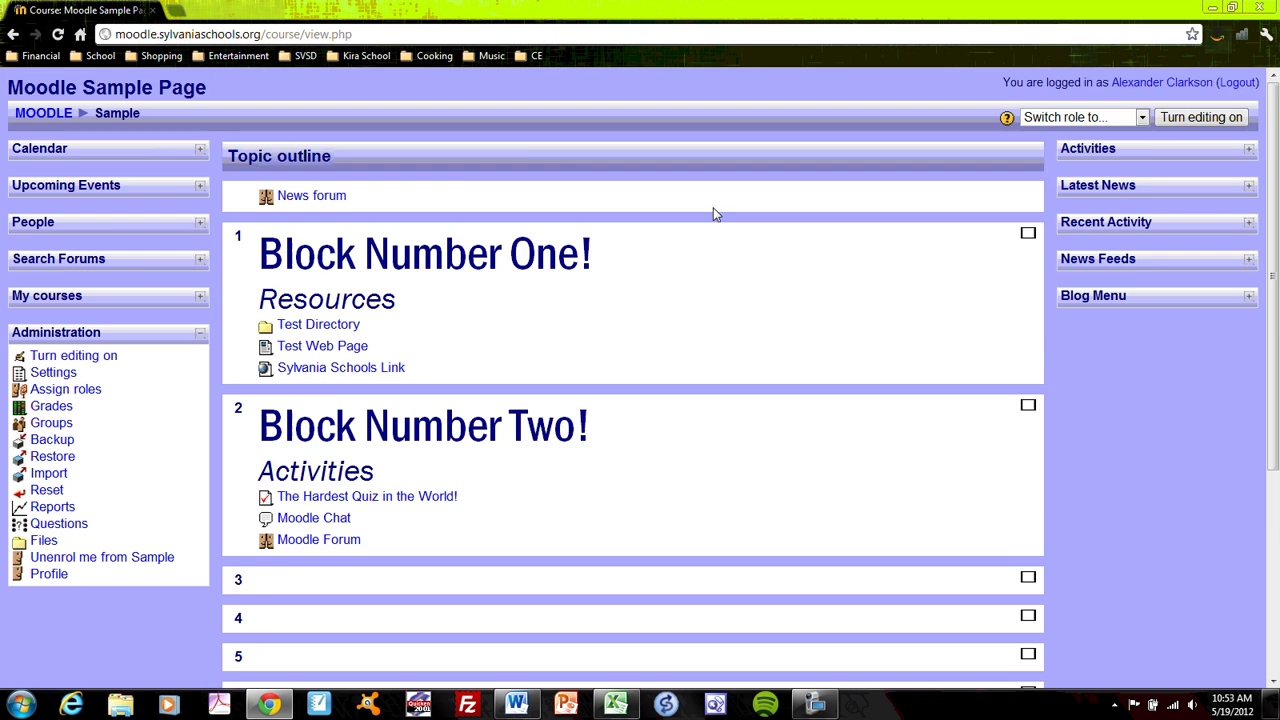
scroll(714, 262, "down", 1)
scroll(716, 265, "down", 1)
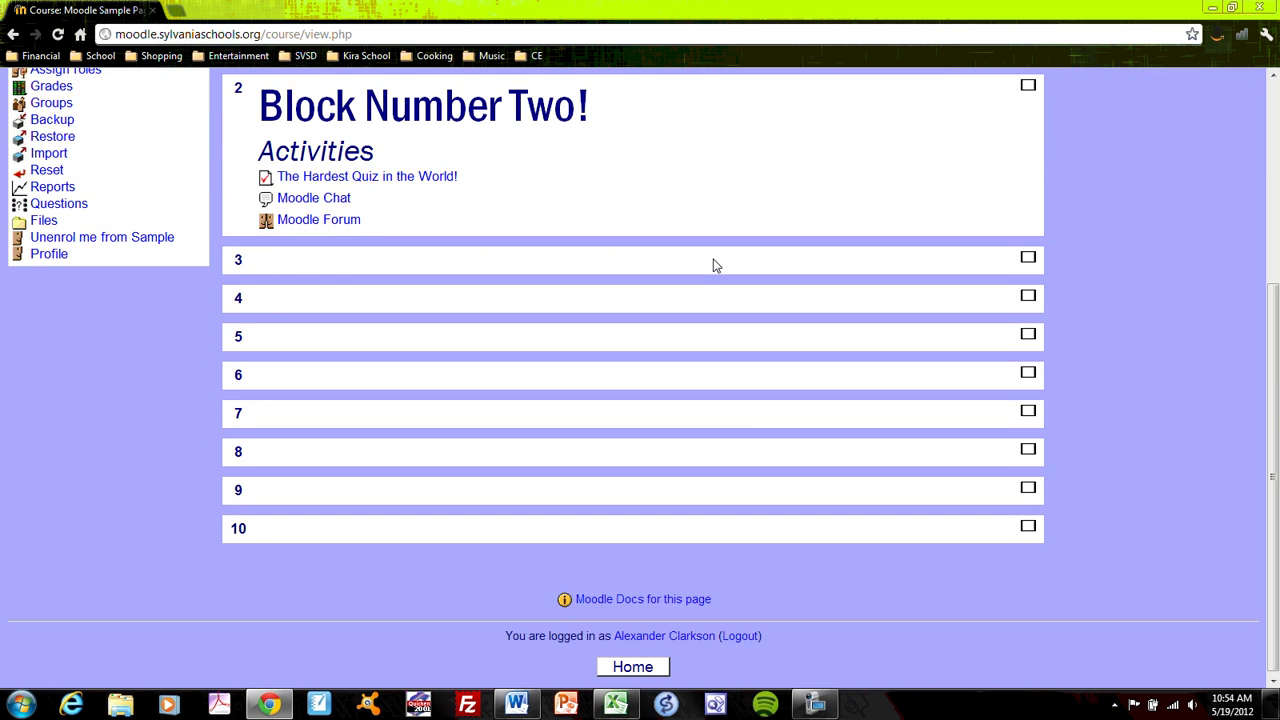
scroll(713, 265, "up", 4)
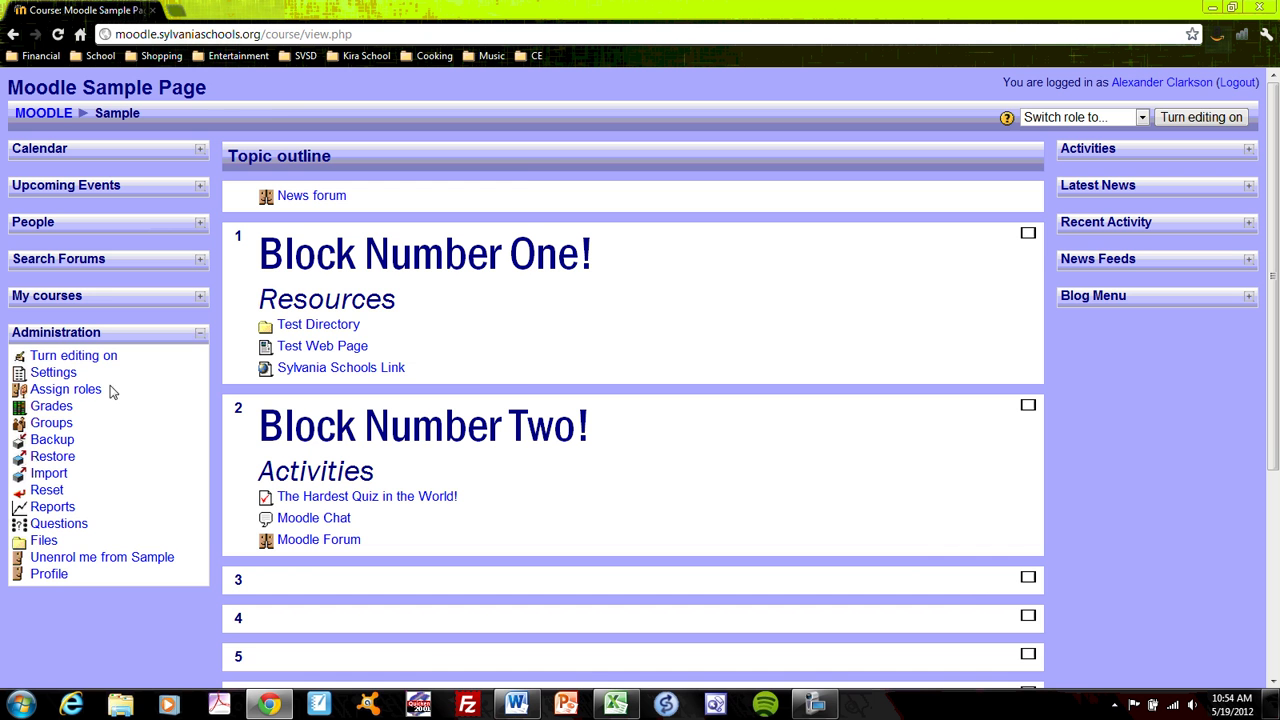
left_click(54, 373)
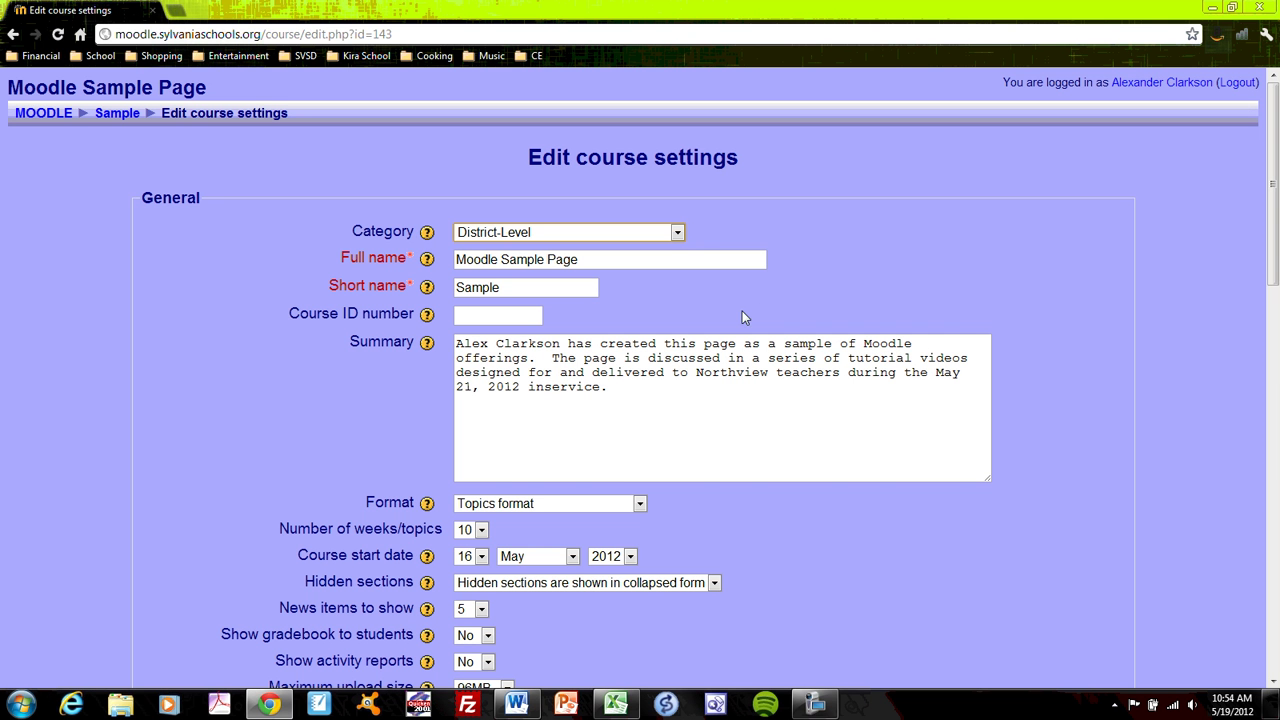
left_click(677, 233)
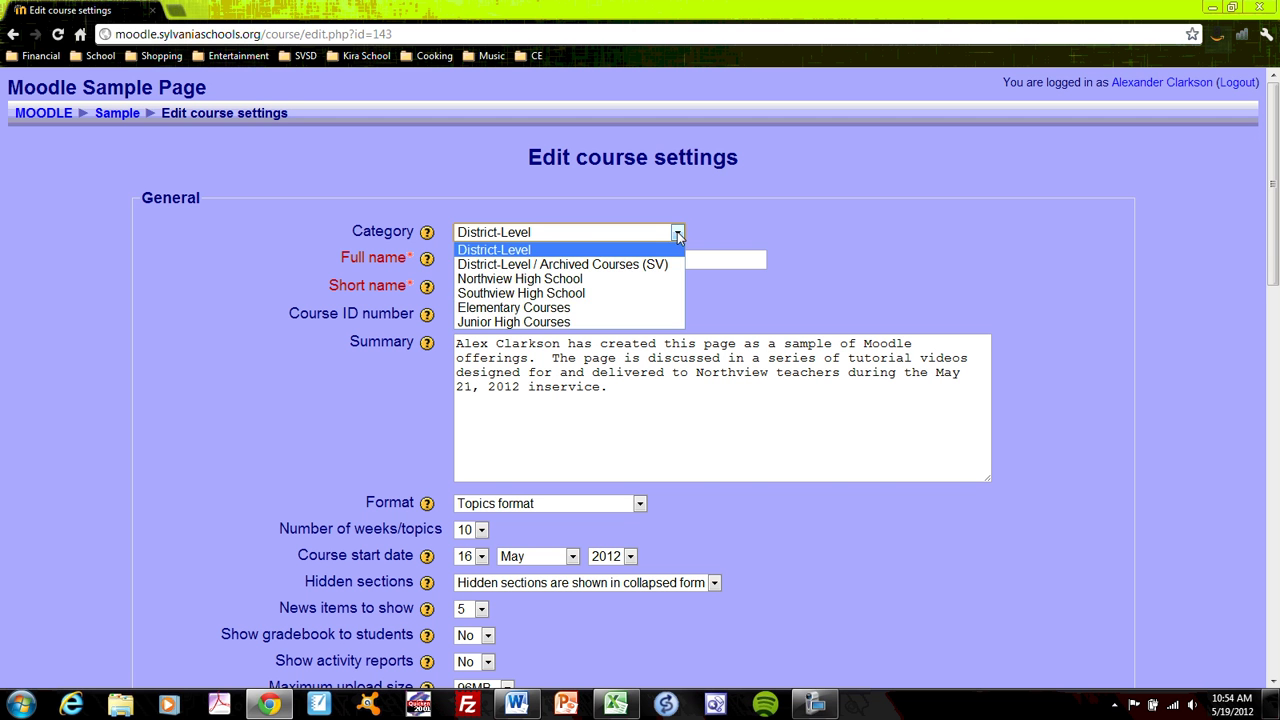
left_click(555, 250)
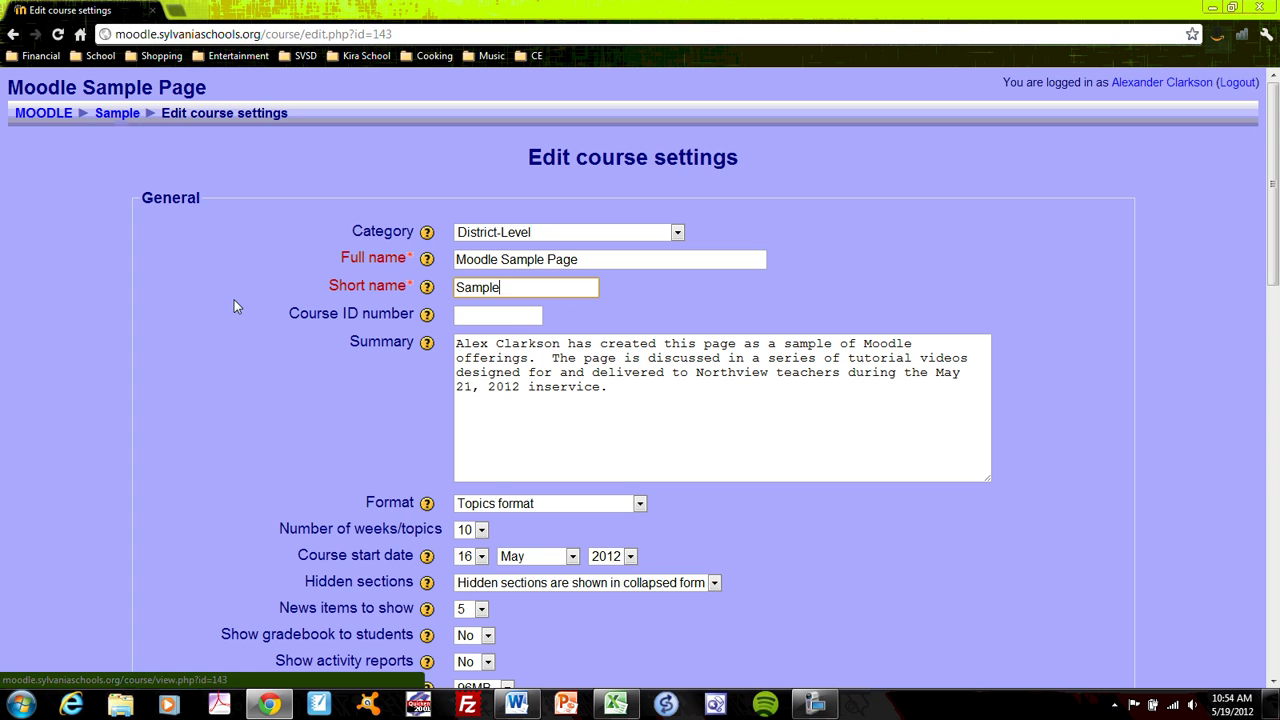
left_click(504, 312)
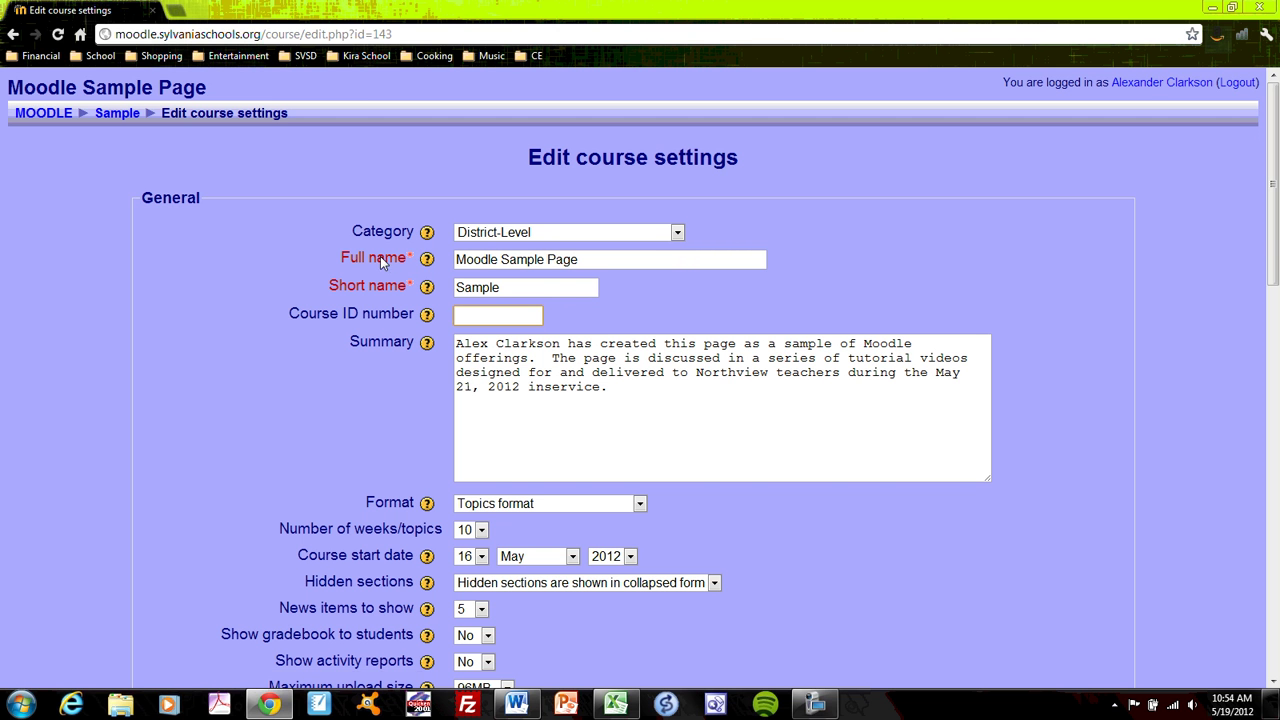
scroll(343, 411, "down", 3)
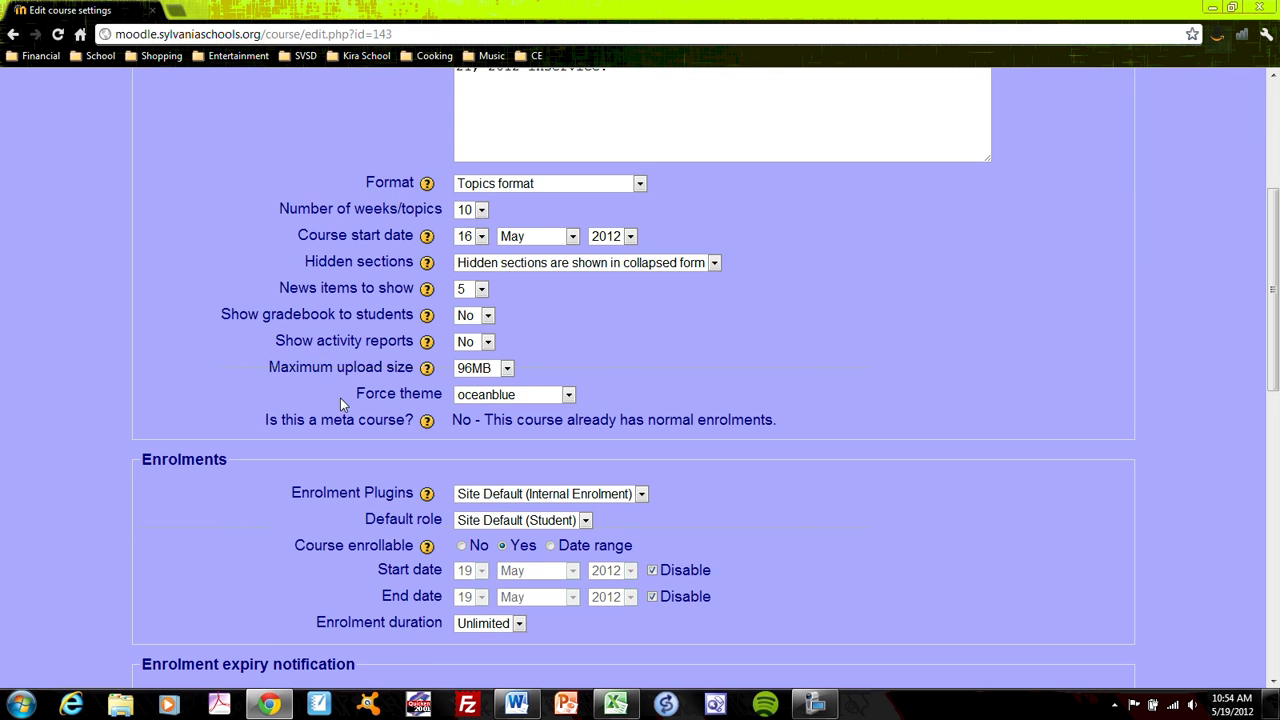
scroll(336, 371, "up", 3)
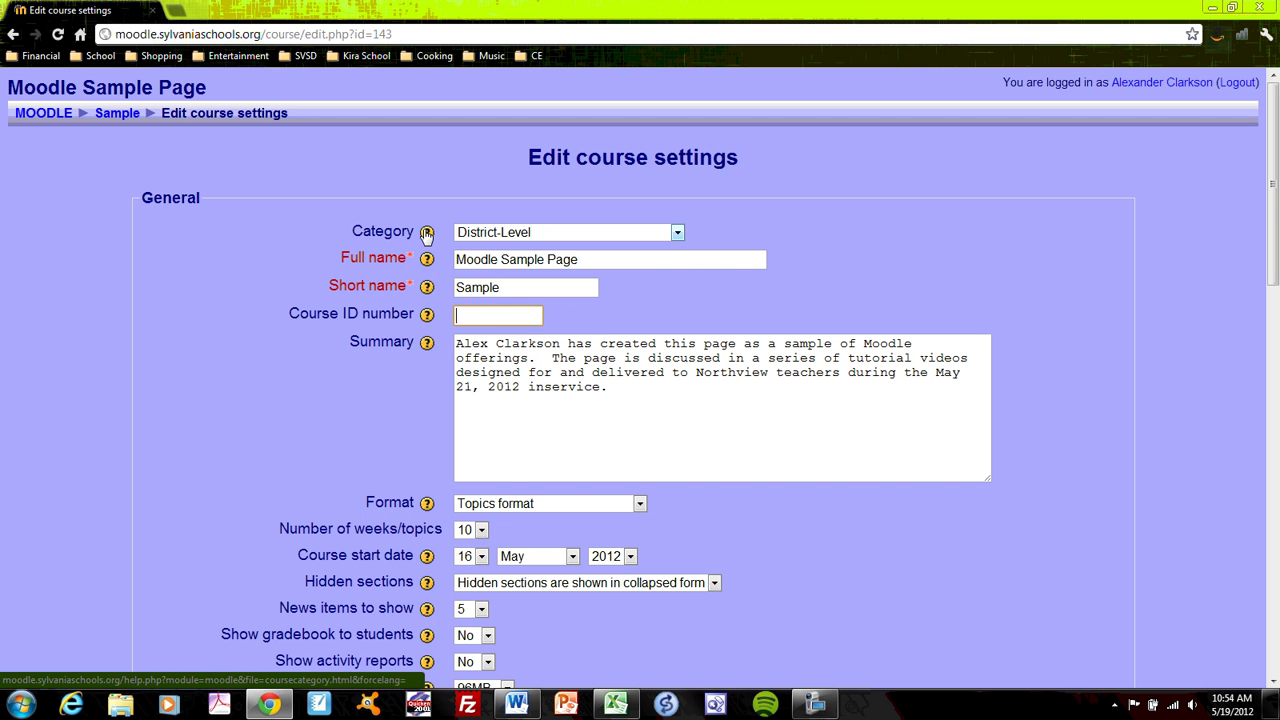
Step: Read the Category help popup on the course settings form and close it
left_click(427, 232)
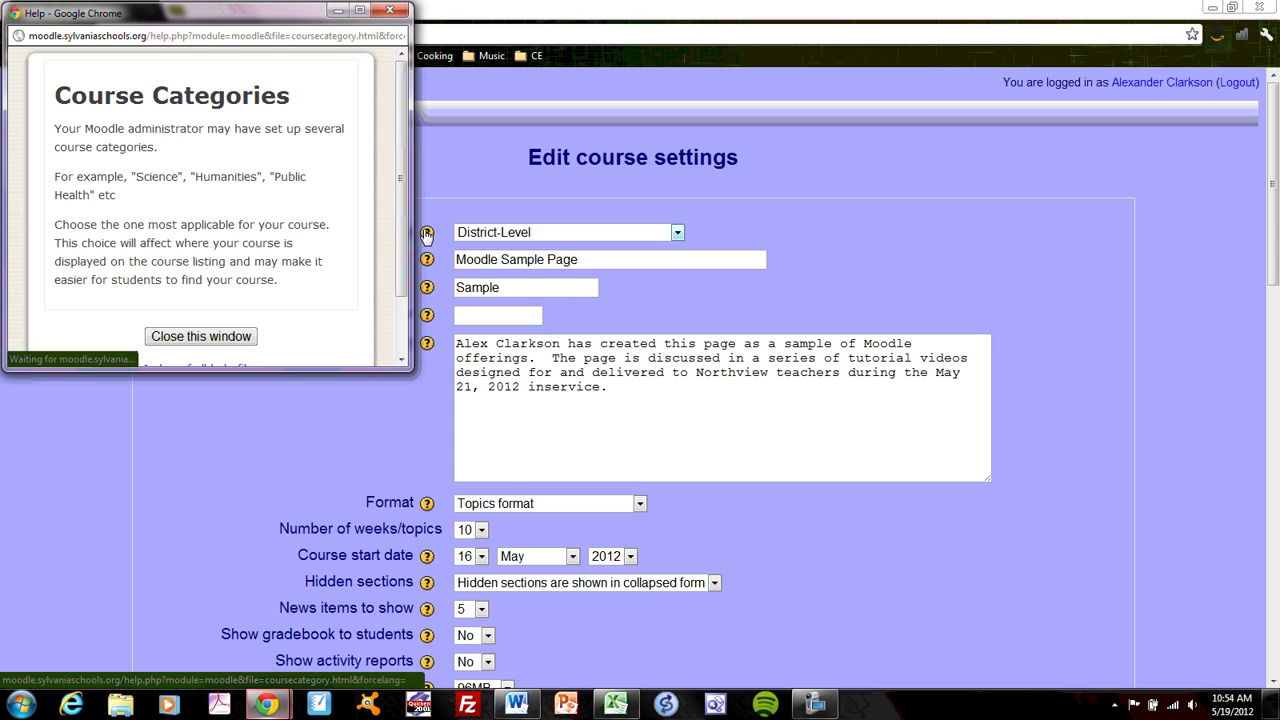
left_click_drag(399, 175, 399, 244)
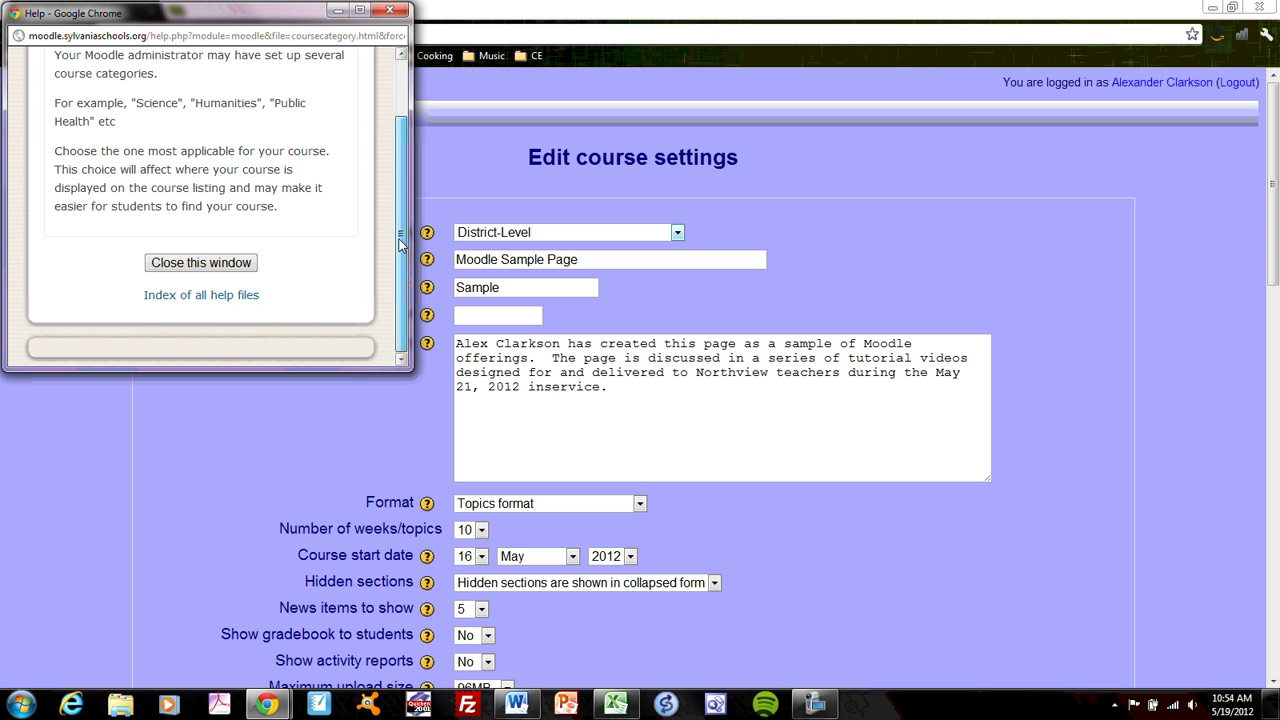
left_click_drag(399, 240, 395, 170)
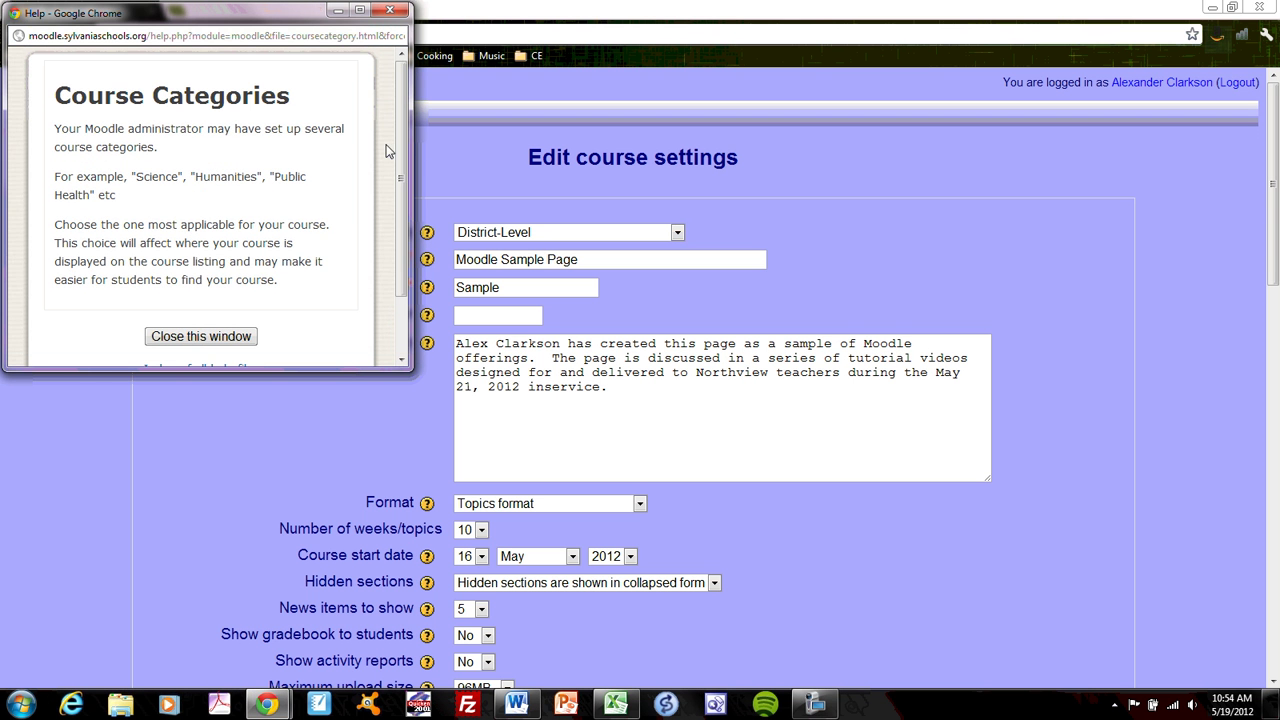
left_click(389, 10)
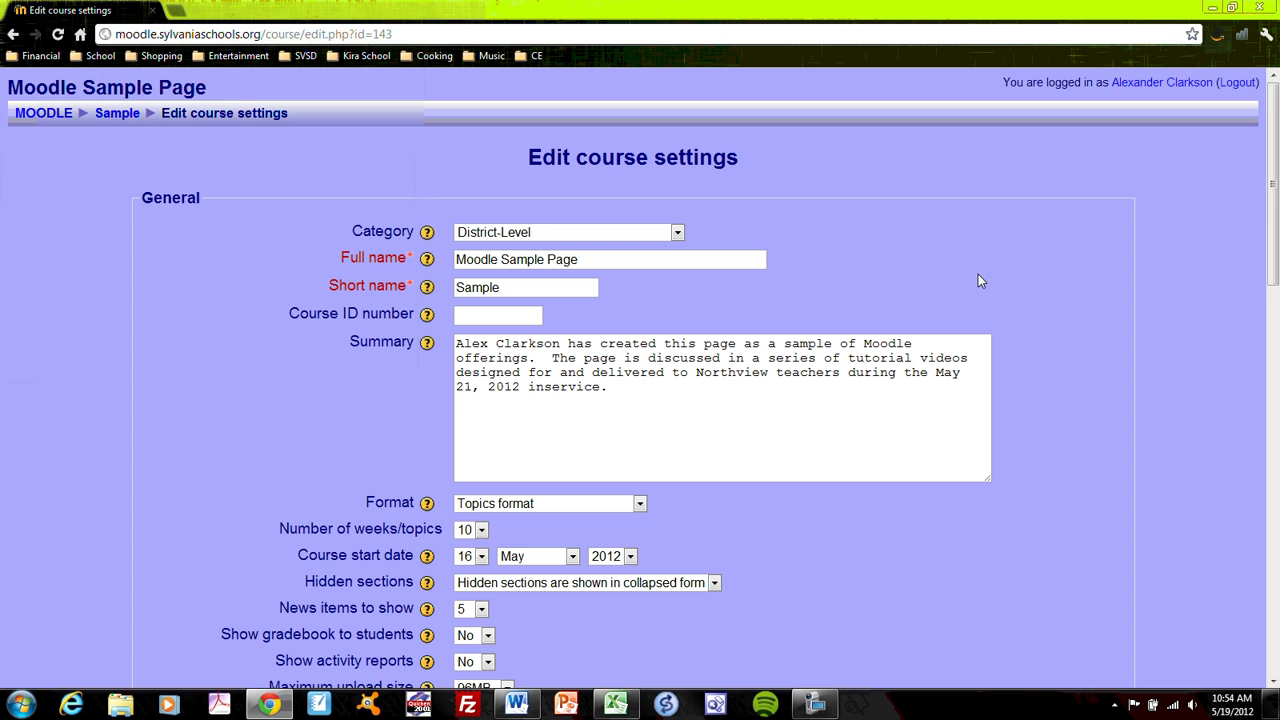
Step: Leave the settings form unsaved and return to the Sample course page via the breadcrumb
scroll(951, 255, "down", 2)
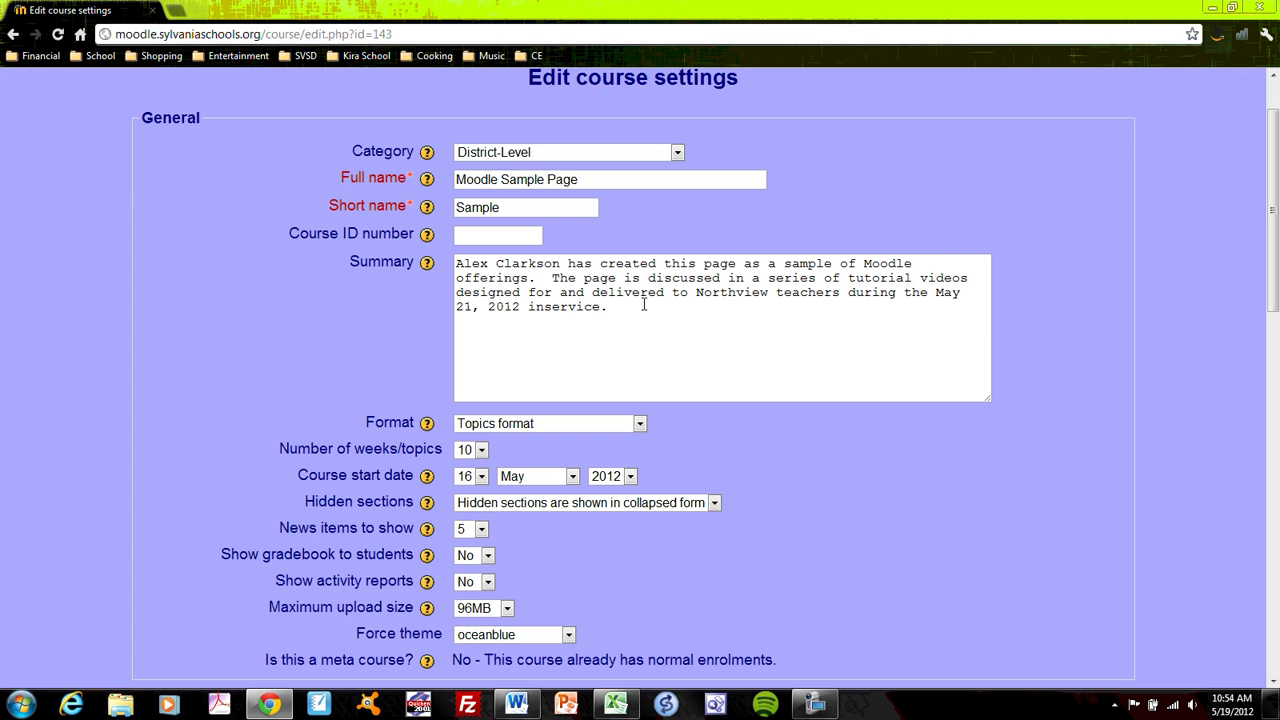
scroll(794, 433, "down", 3)
scroll(794, 433, "up", 3)
scroll(1092, 276, "up", 2)
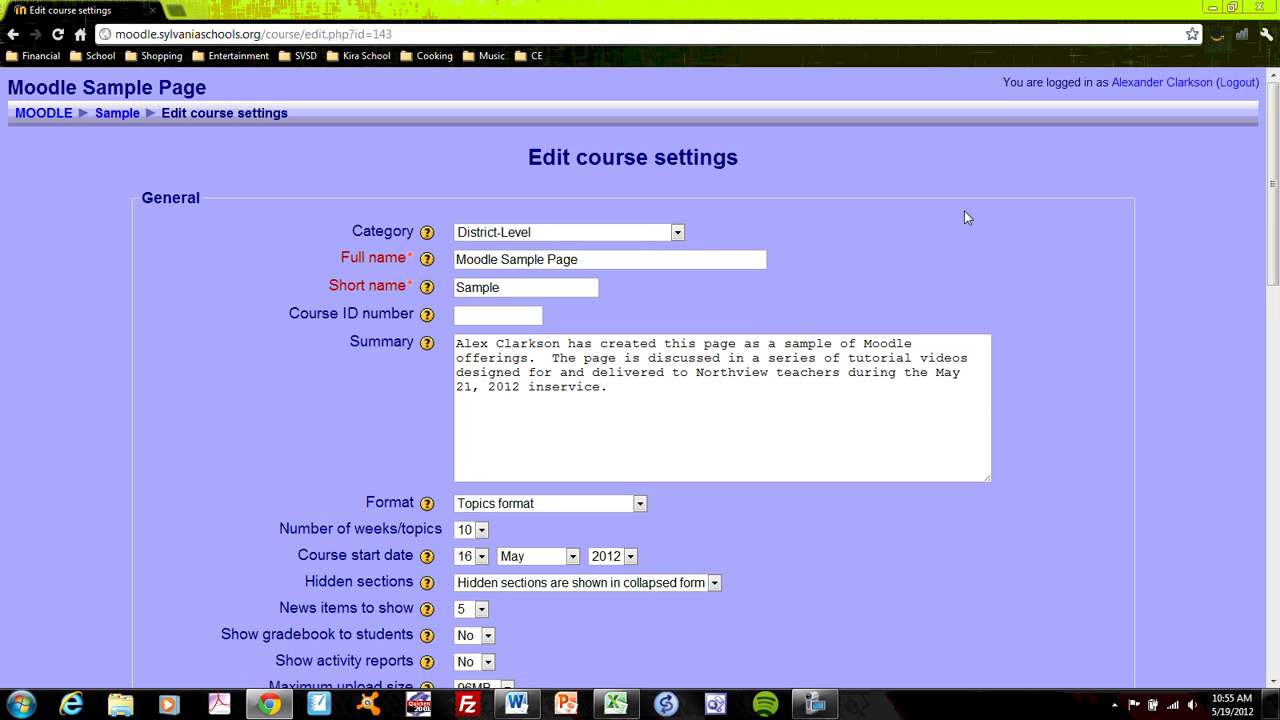
left_click(115, 113)
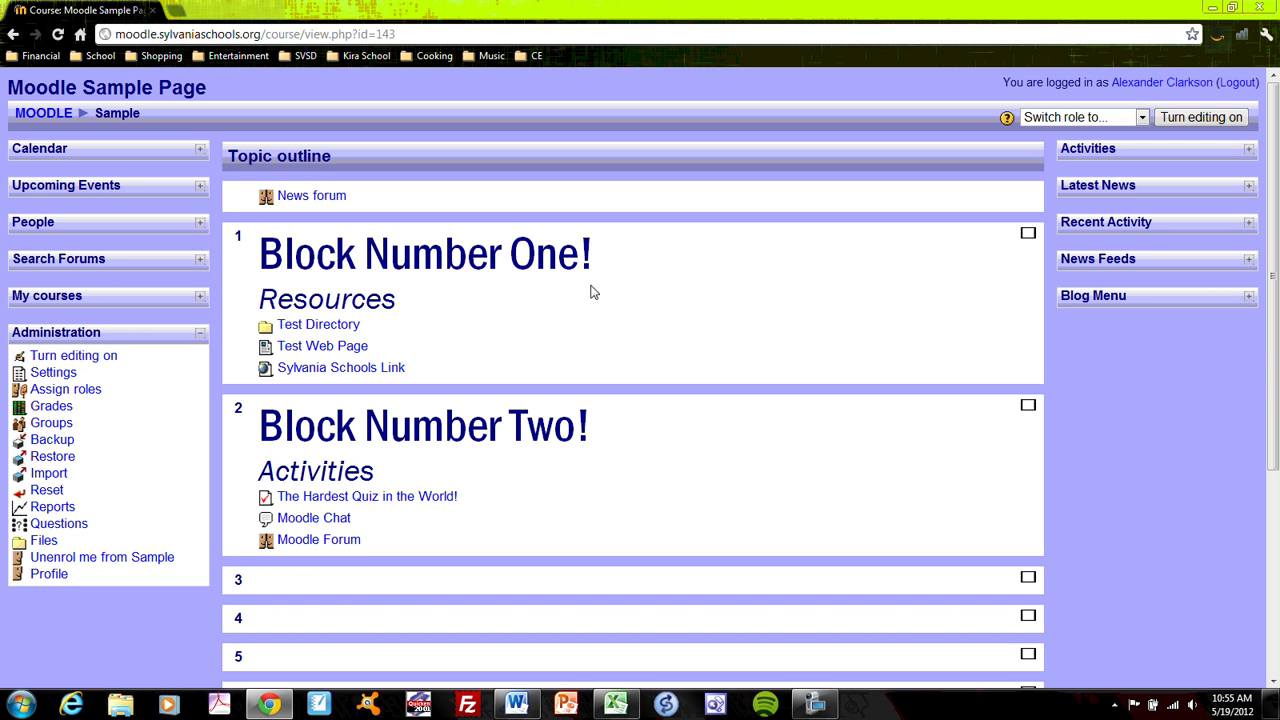
Step: Browse the Honors English 10 course's topic sections from My courses, then reopen Moodle Sample Page
left_click(200, 299)
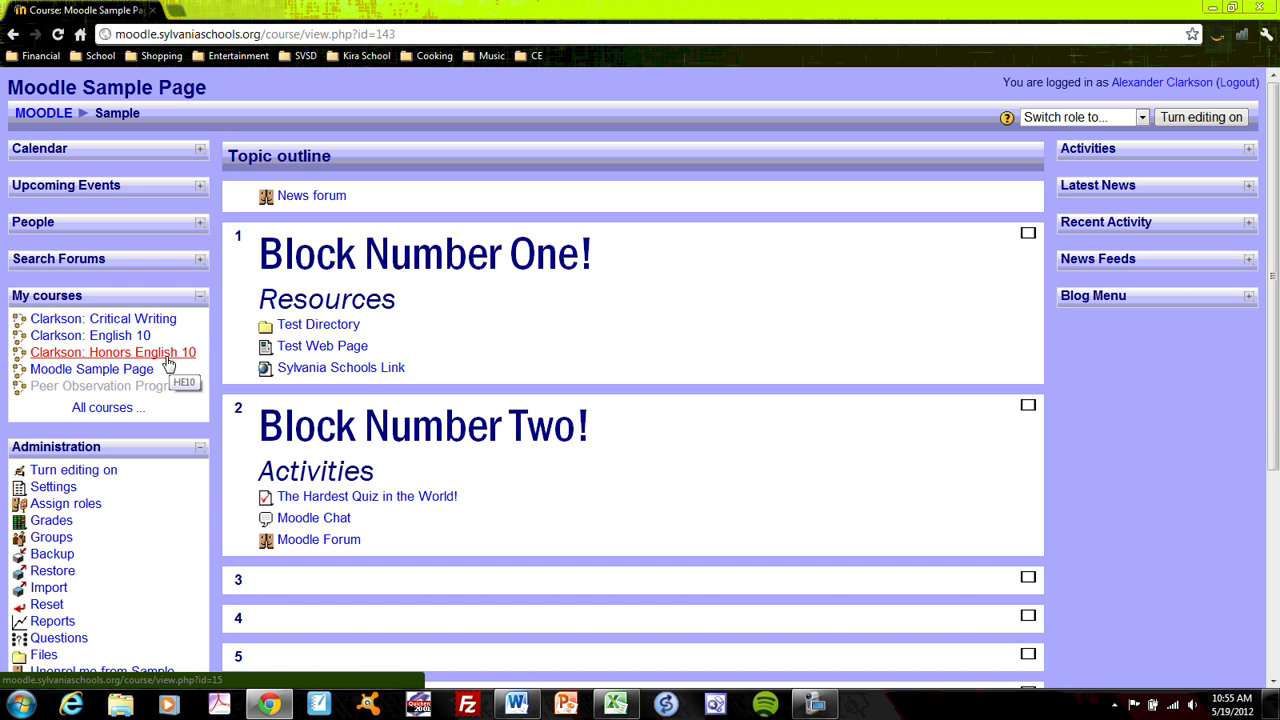
left_click(168, 360)
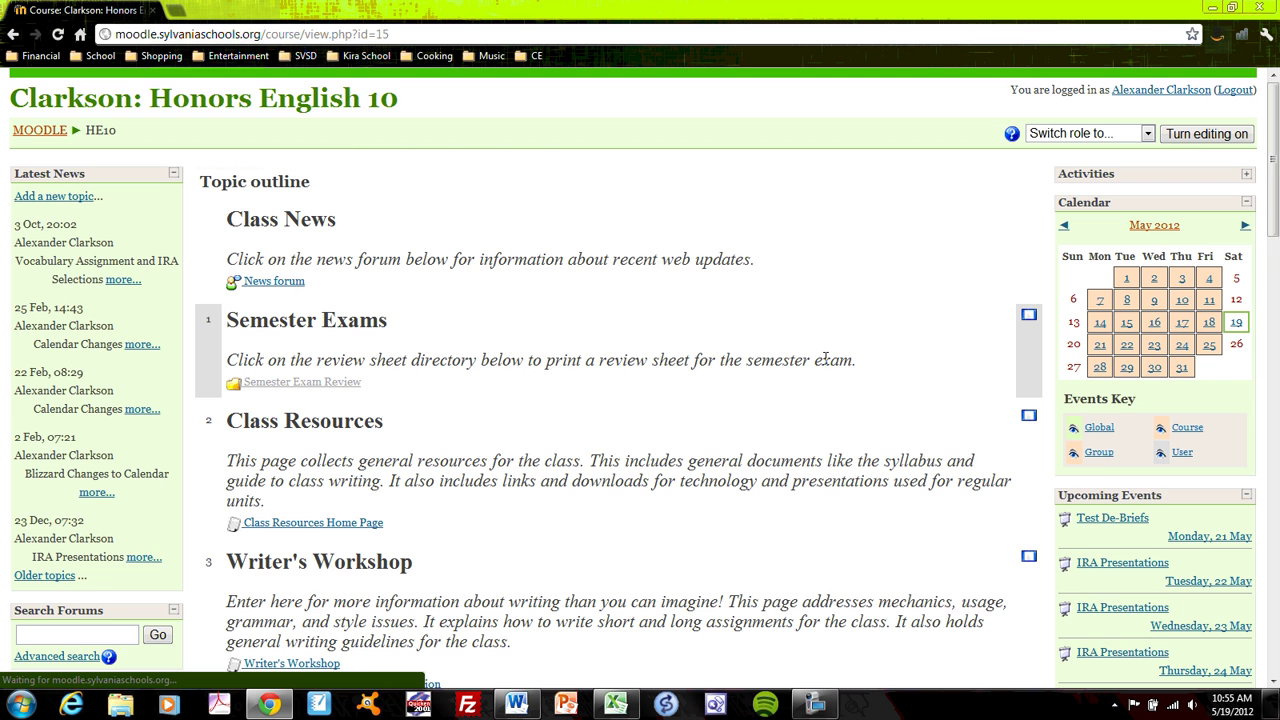
scroll(800, 322, "down", 2)
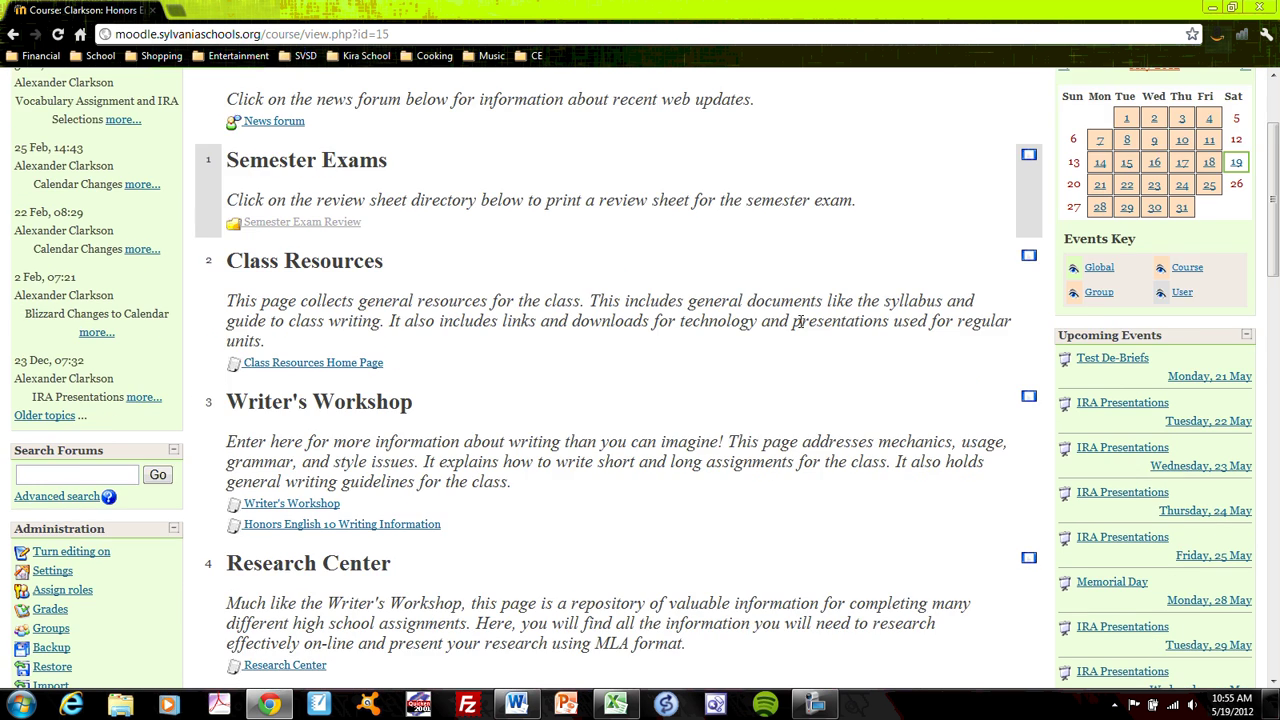
scroll(800, 324, "down", 1)
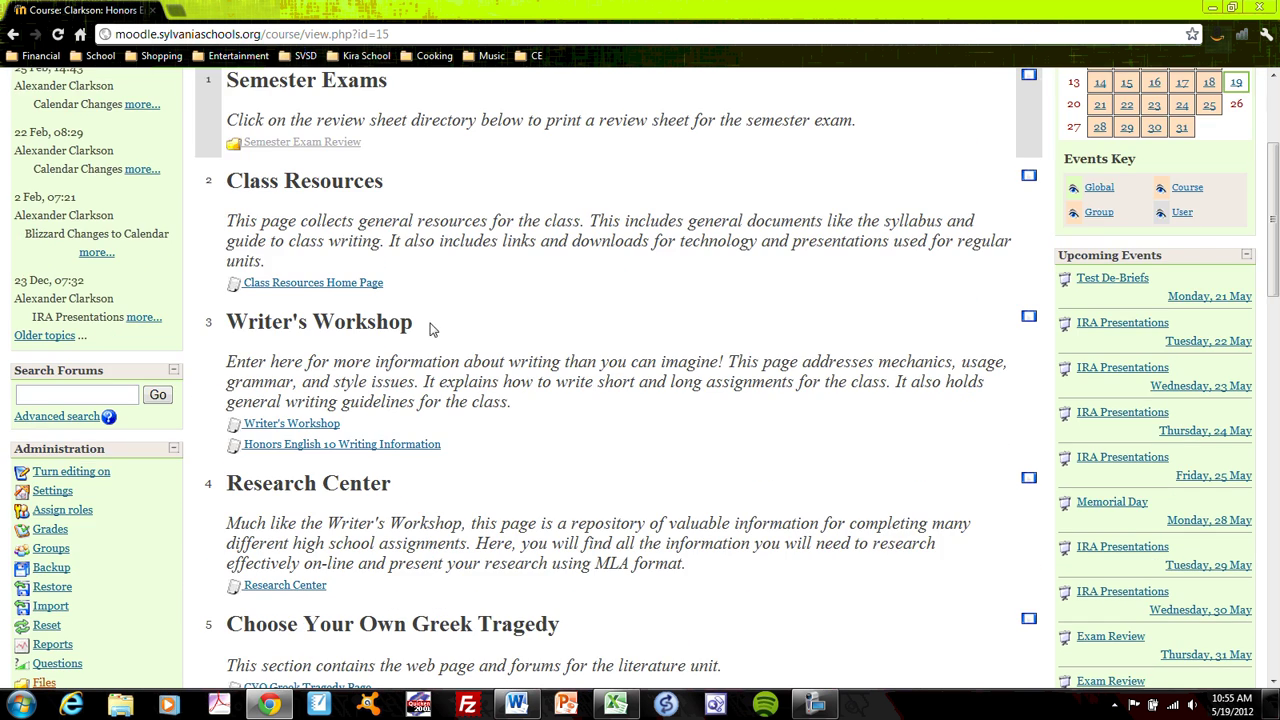
scroll(443, 328, "down", 1)
scroll(443, 333, "down", 2)
scroll(477, 278, "down", 3)
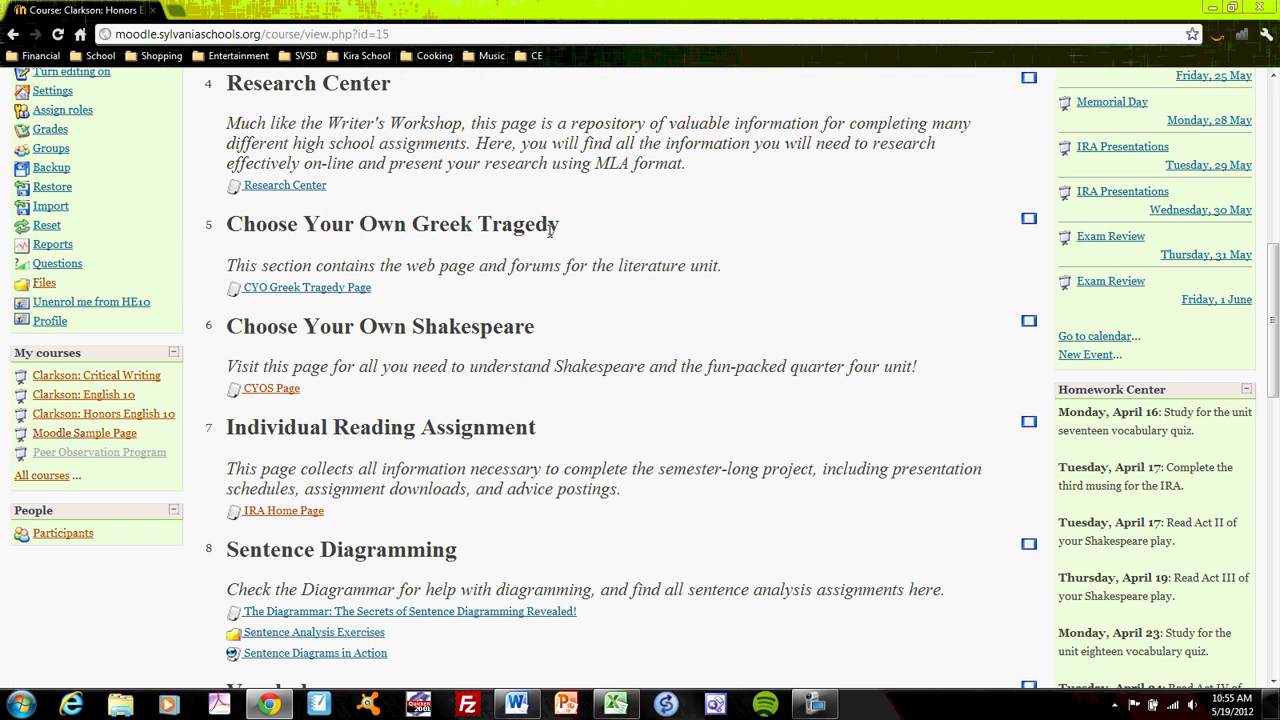
scroll(527, 435, "down", 2)
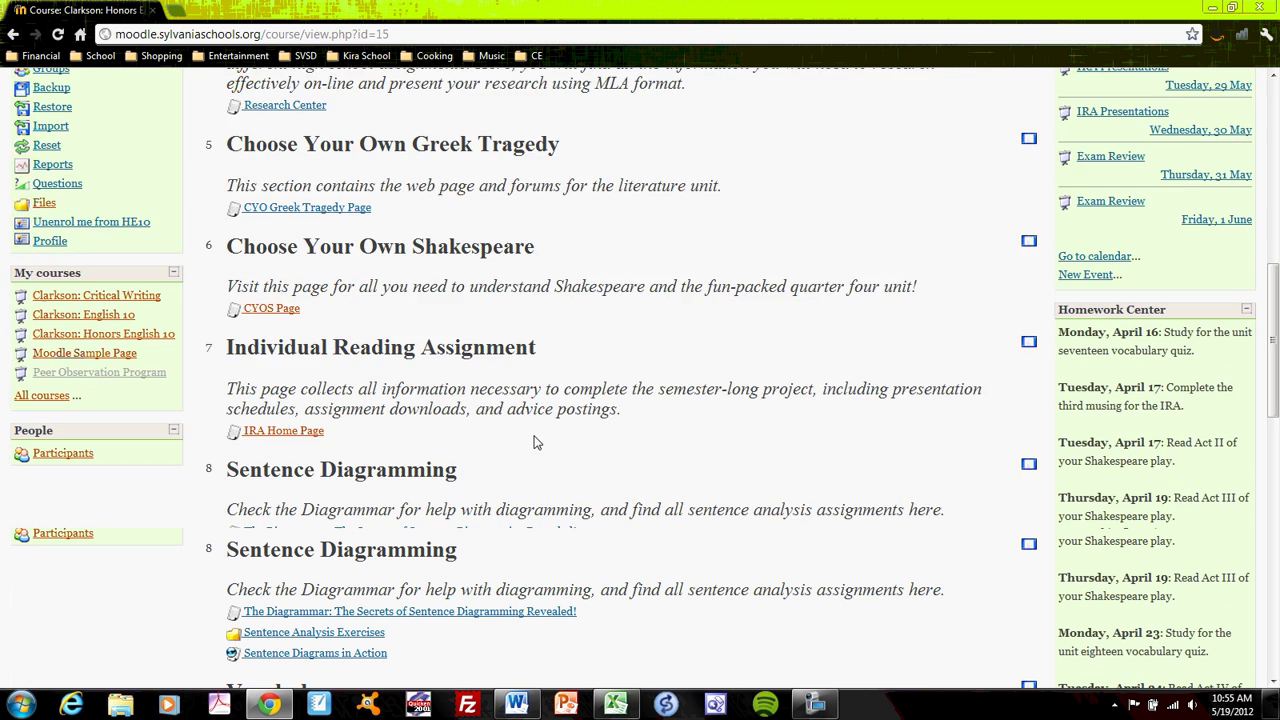
scroll(580, 389, "up", 7)
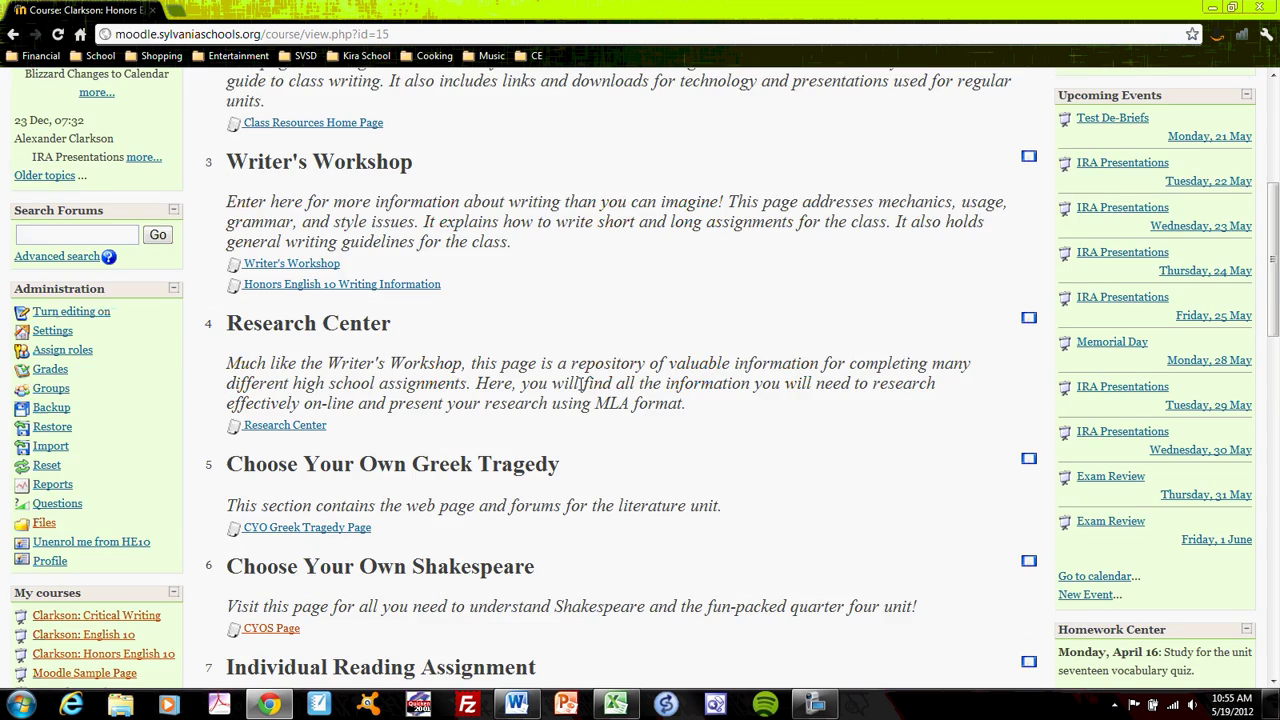
scroll(581, 388, "up", 1)
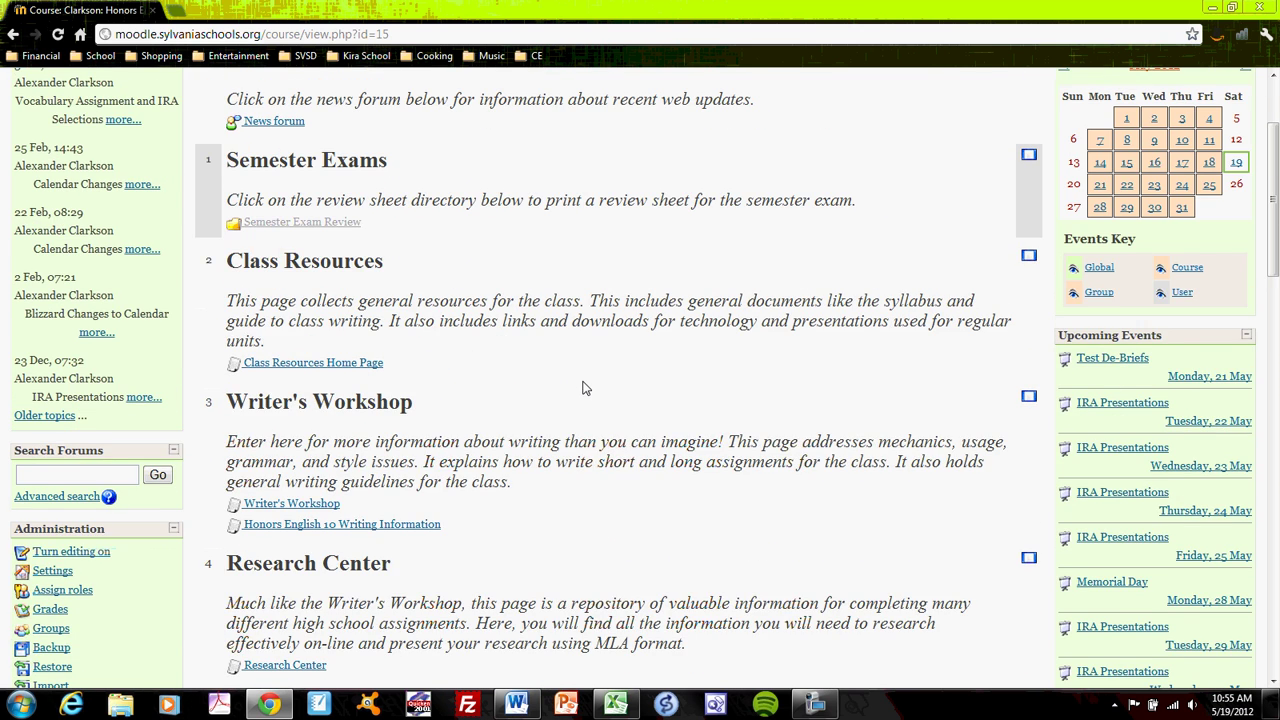
scroll(585, 388, "down", 4)
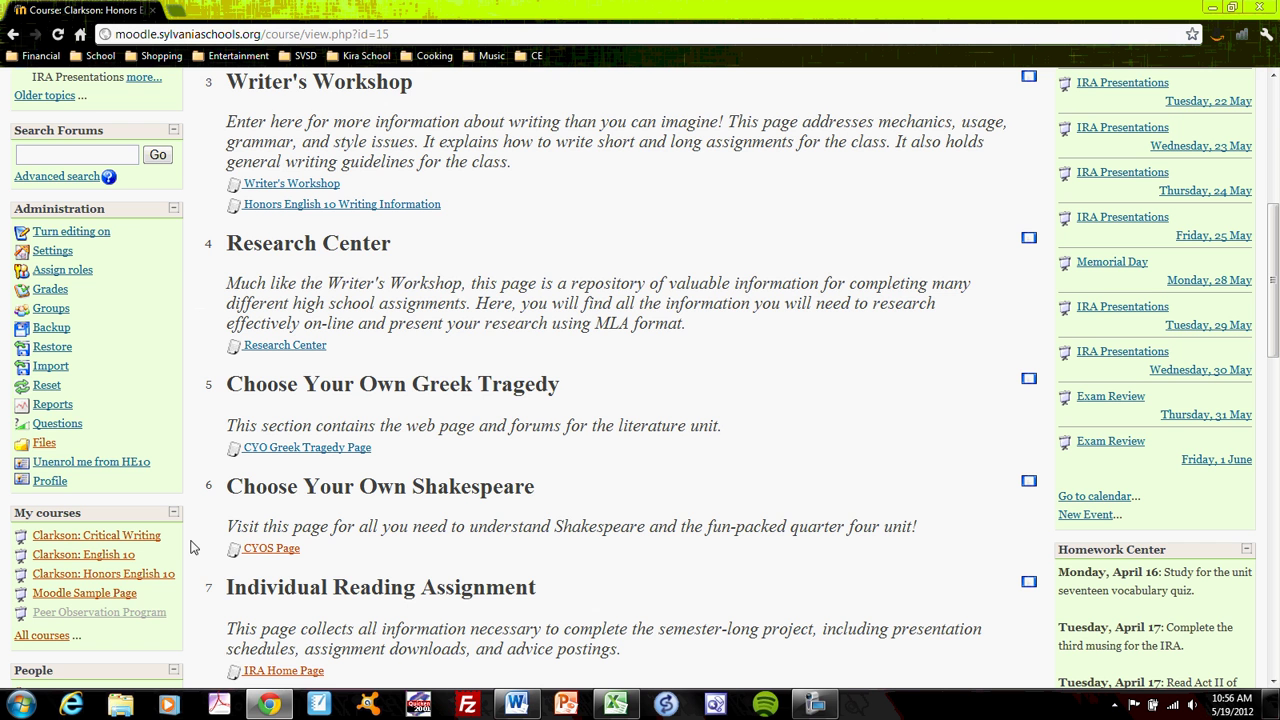
left_click(119, 595)
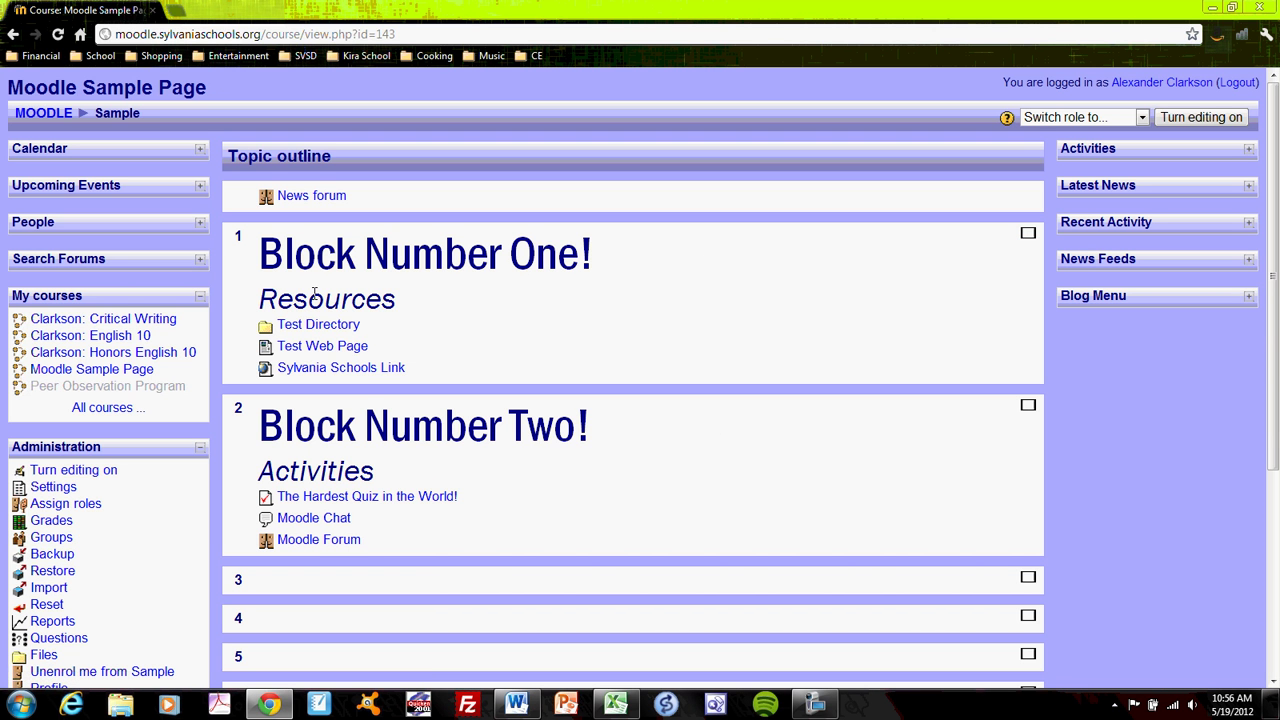
Step: In course settings, keep Topics format and change the number of topics from 10 to 2
left_click(48, 489)
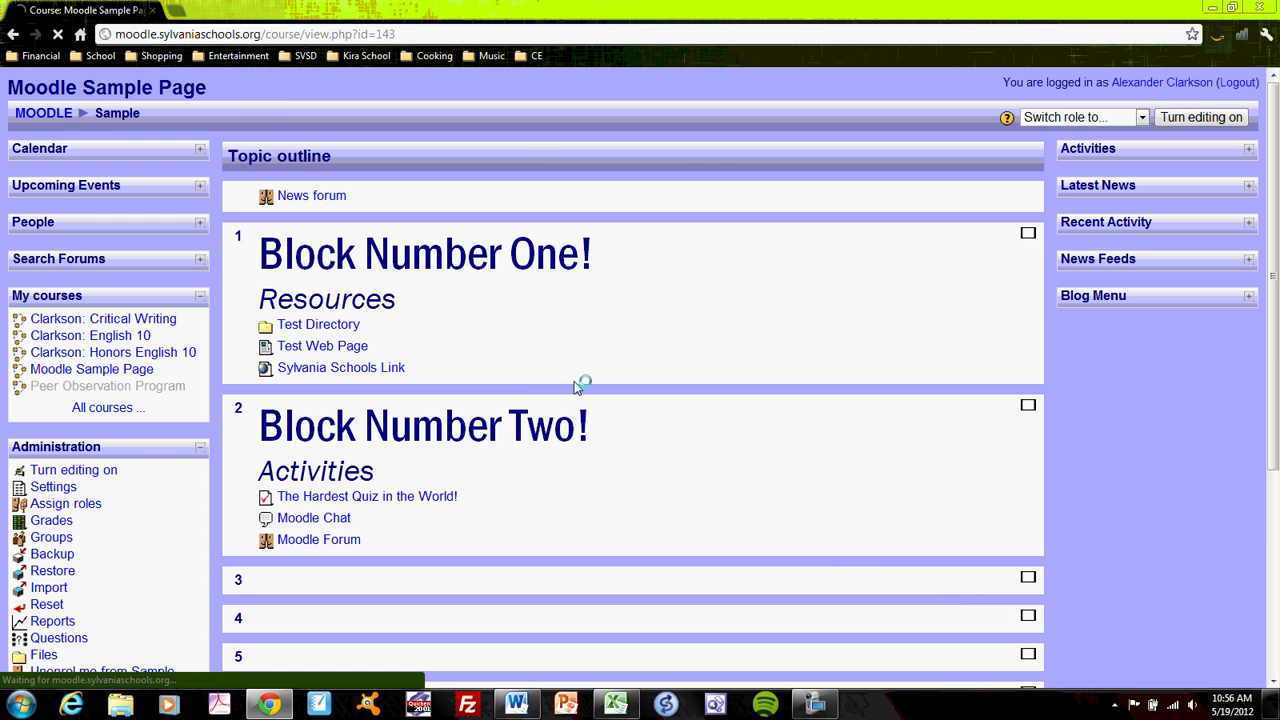
scroll(665, 368, "down", 3)
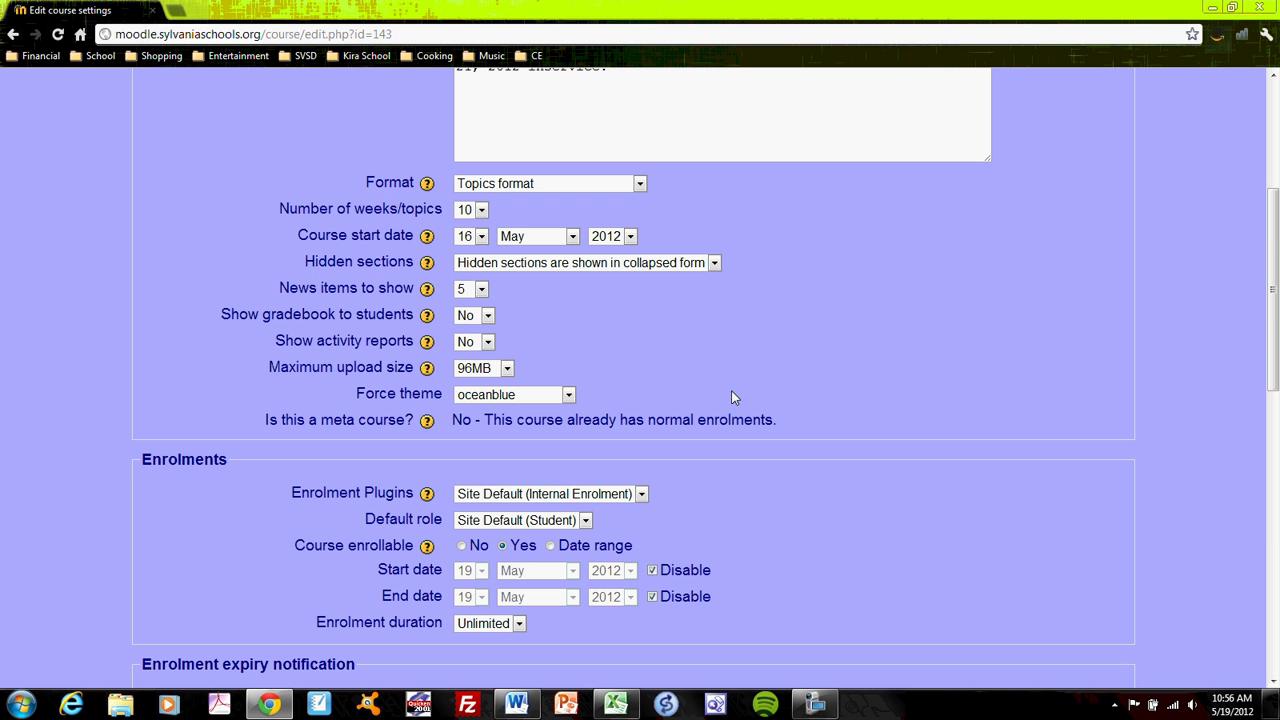
left_click(640, 184)
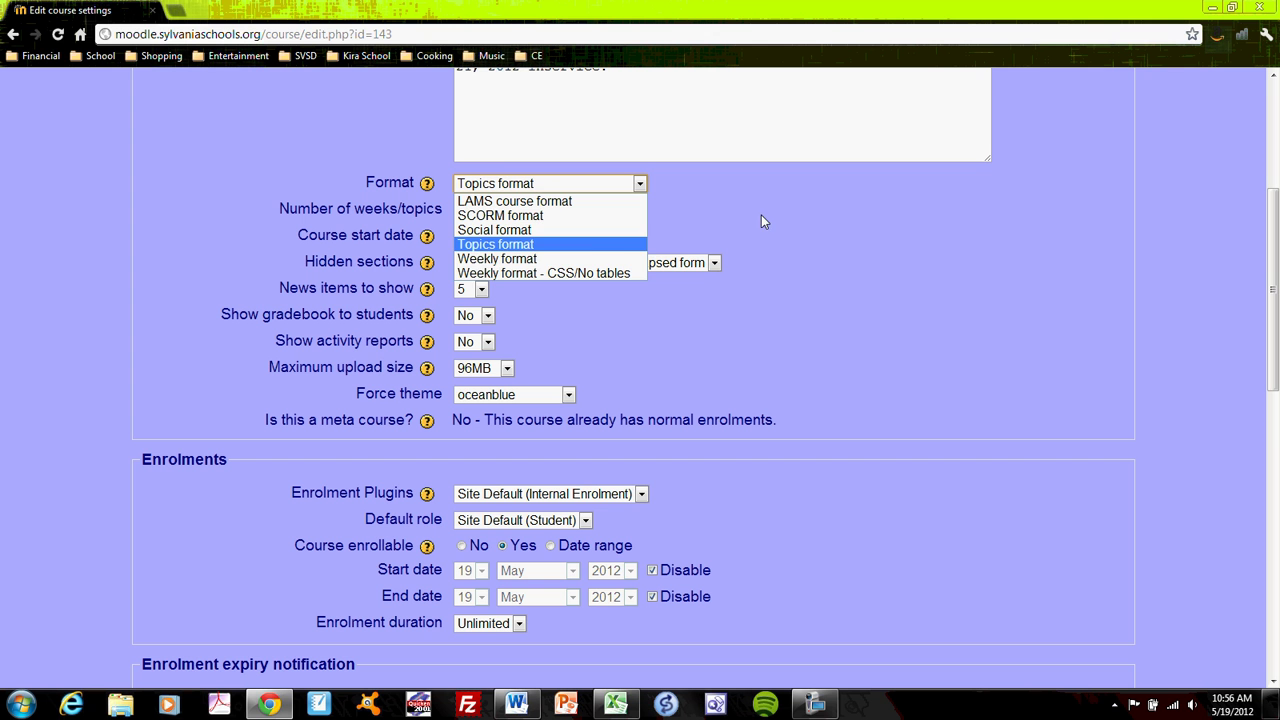
left_click(682, 236)
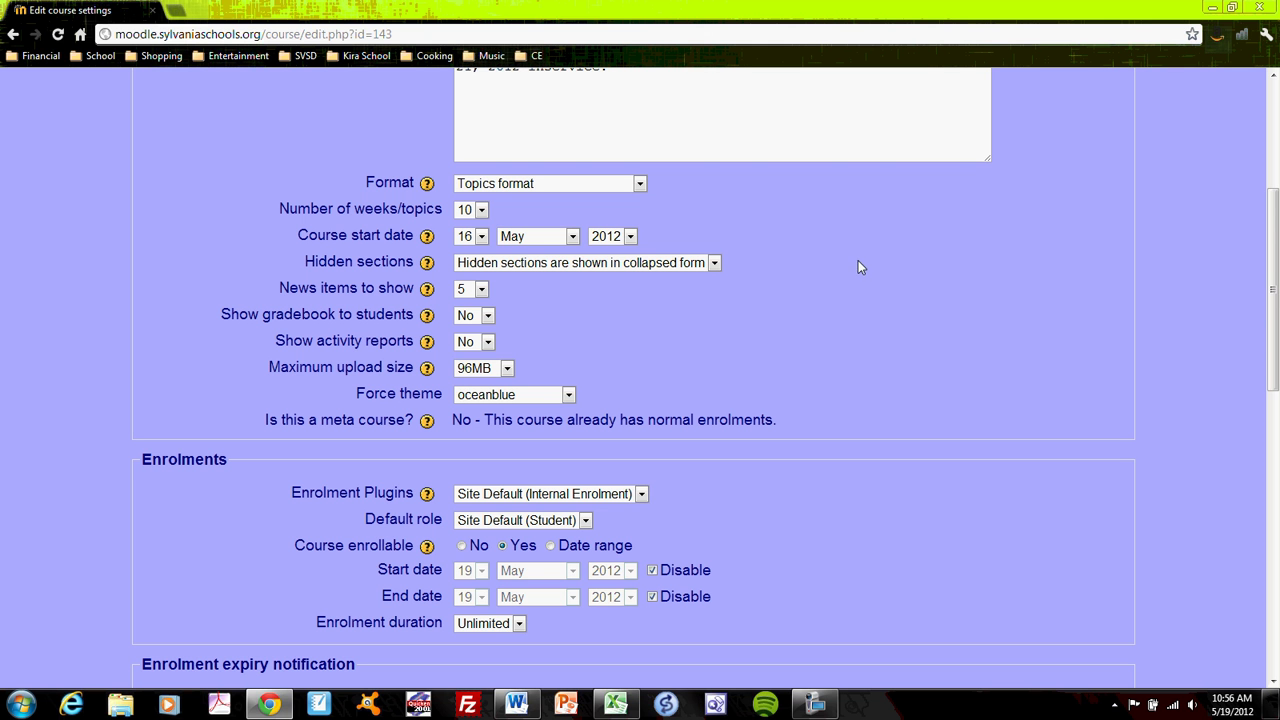
left_click(481, 210)
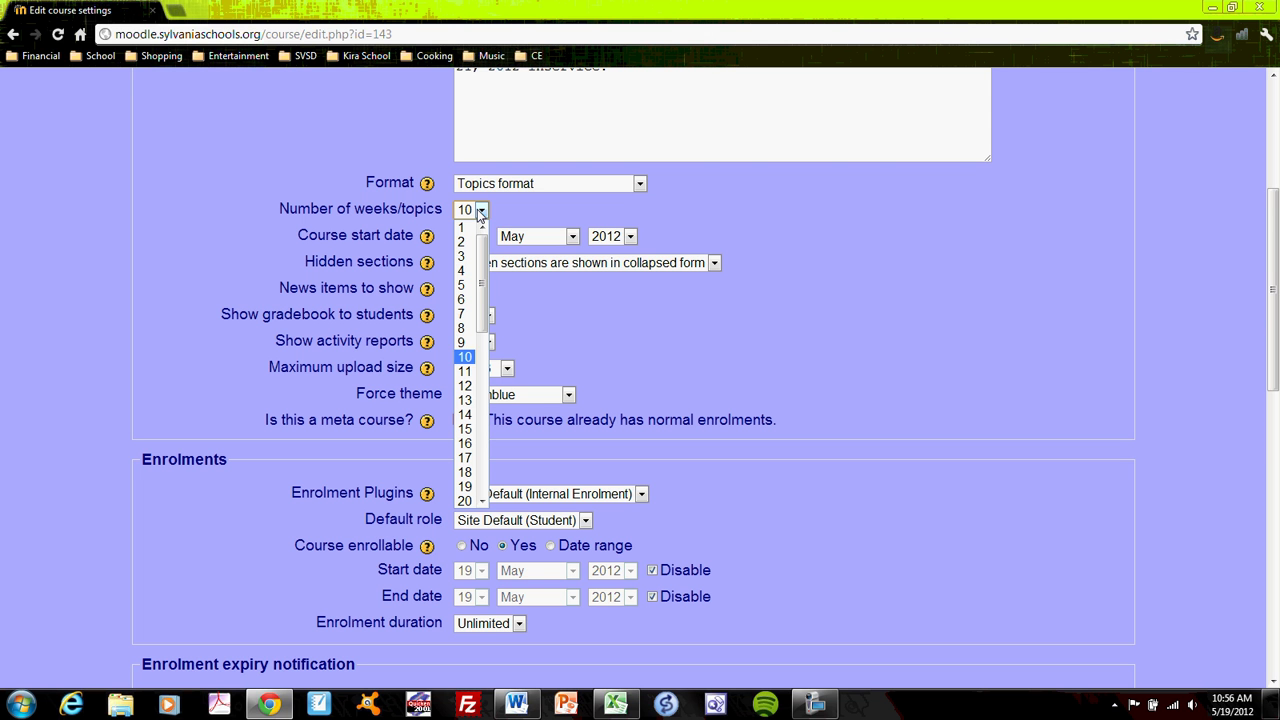
scroll(485, 245, "down", 1)
scroll(487, 241, "up", 1)
left_click(467, 243)
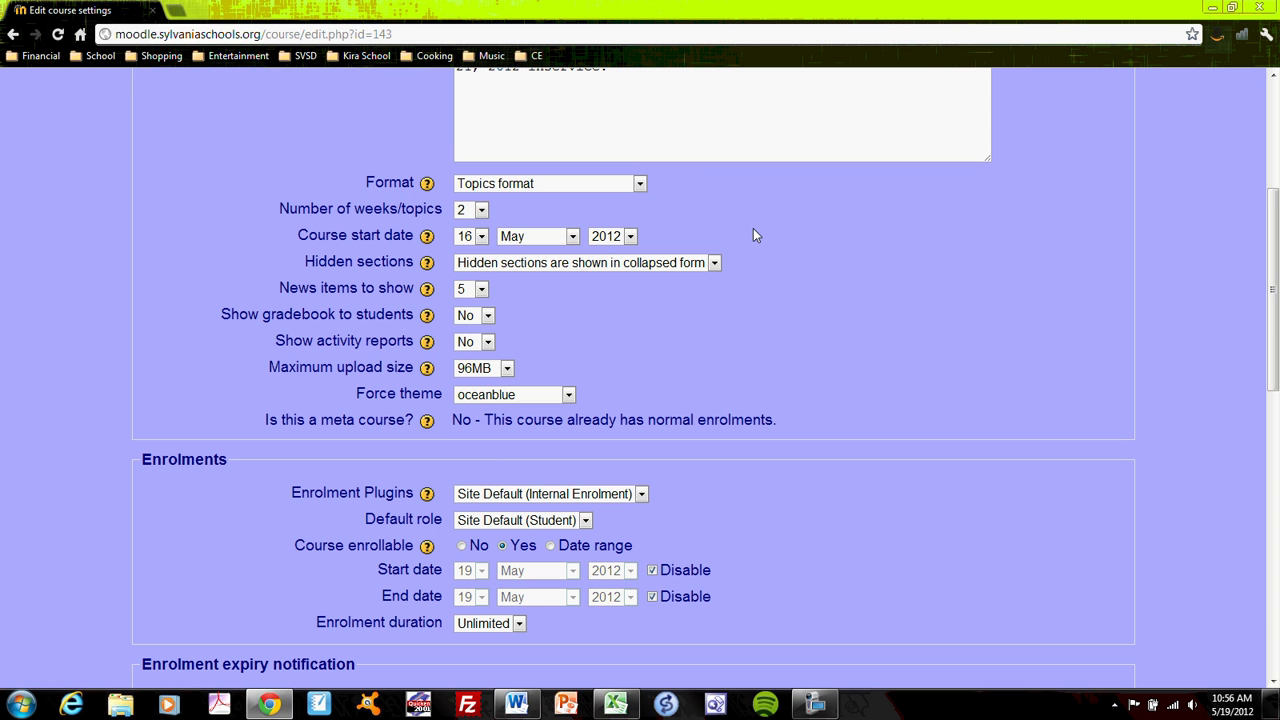
left_click_drag(1273, 256, 1277, 541)
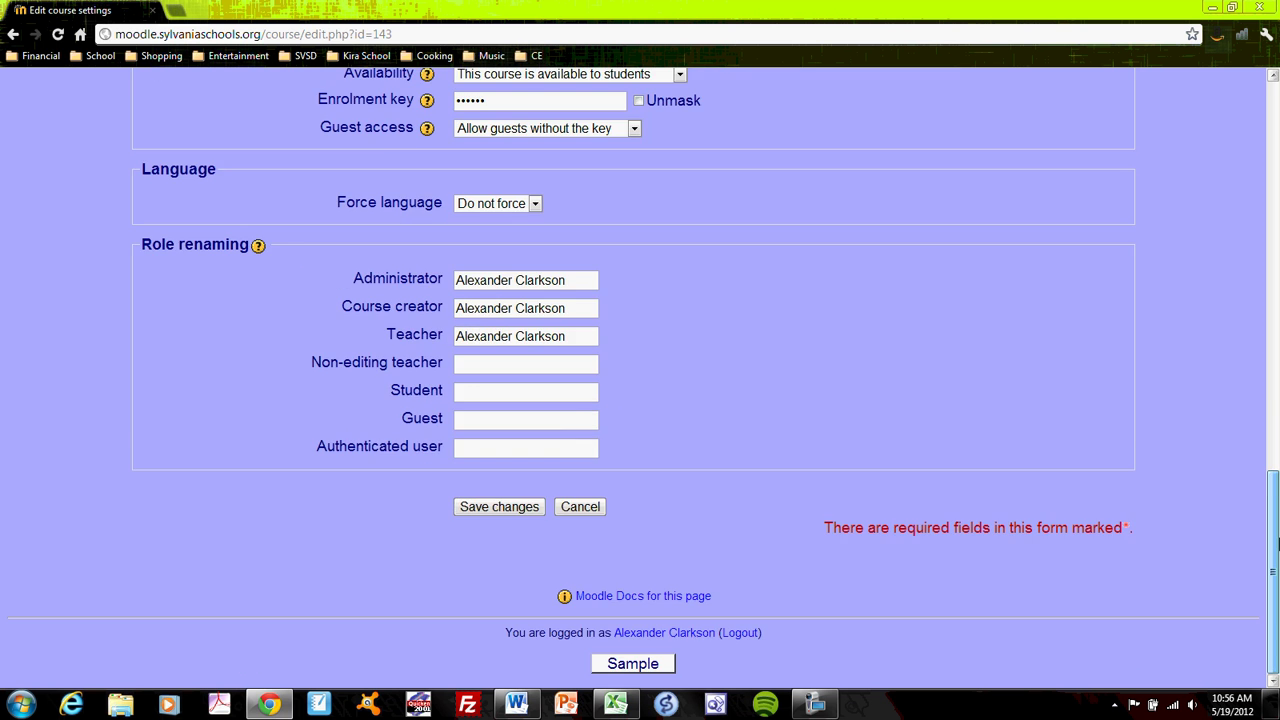
Step: Save the settings and confirm the course shows only Block Number One! and Block Number Two!
left_click(507, 507)
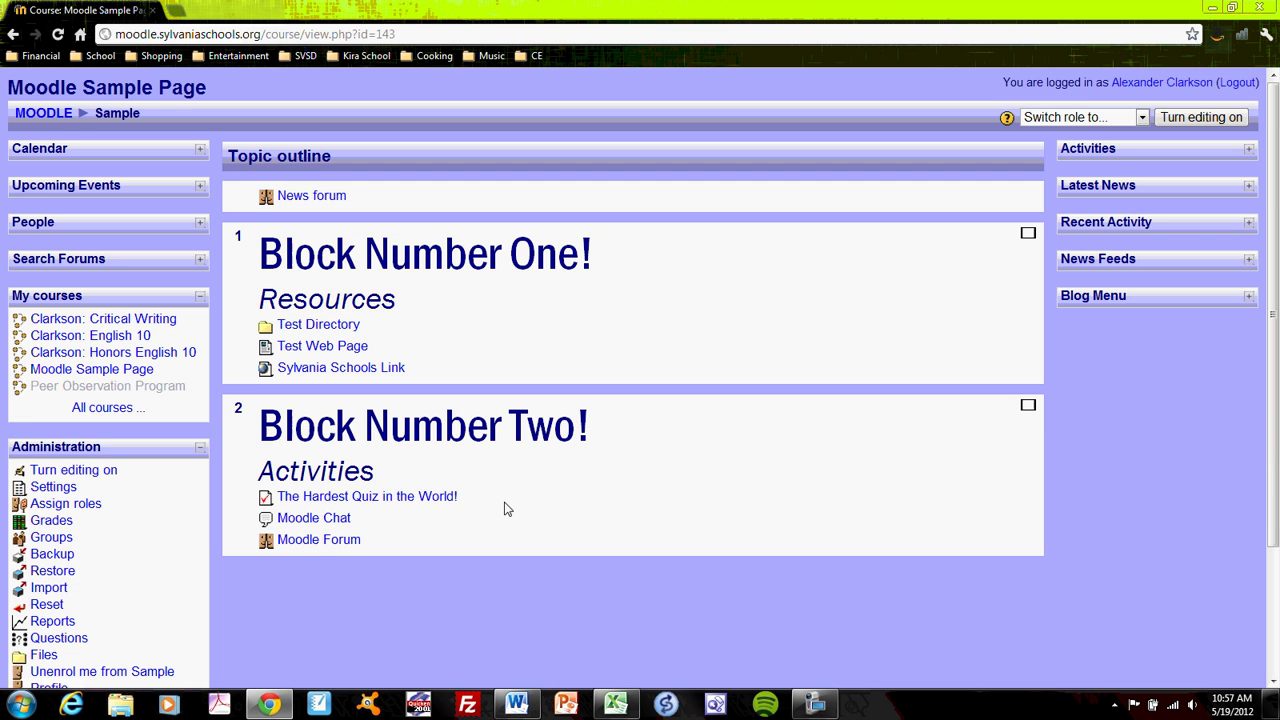
scroll(822, 360, "down", 2)
scroll(820, 355, "up", 1)
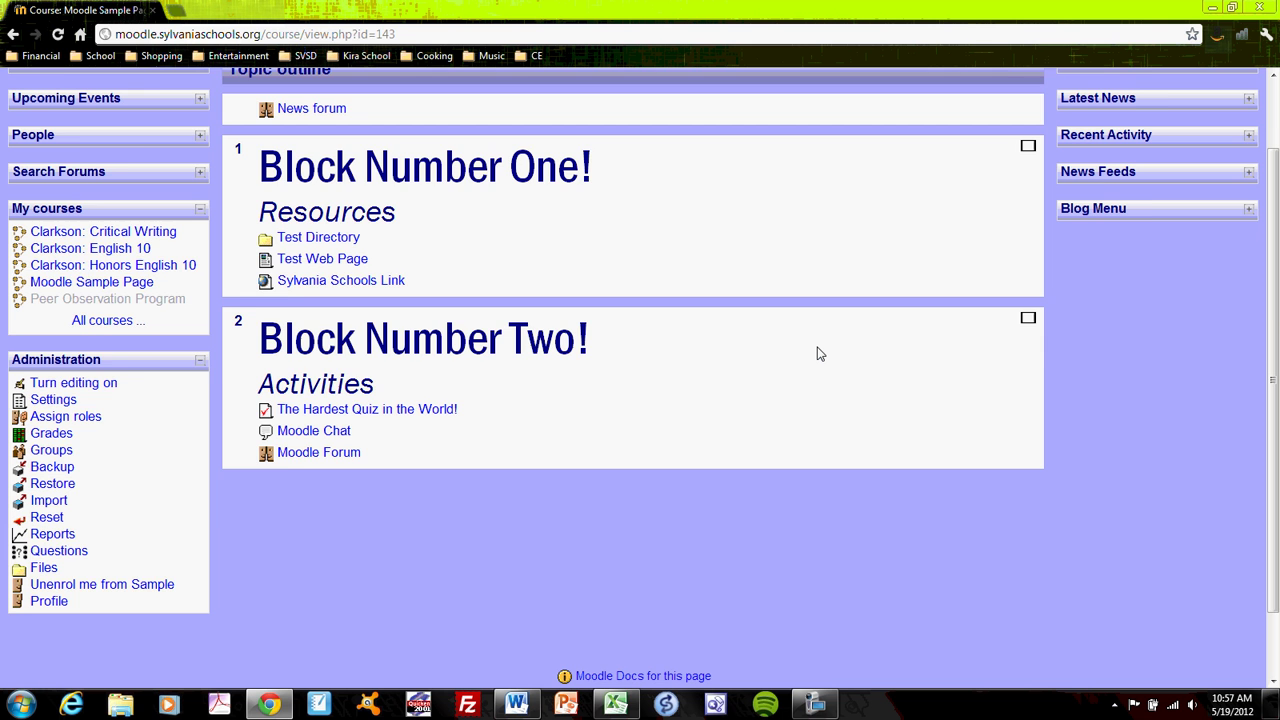
scroll(820, 353, "up", 1)
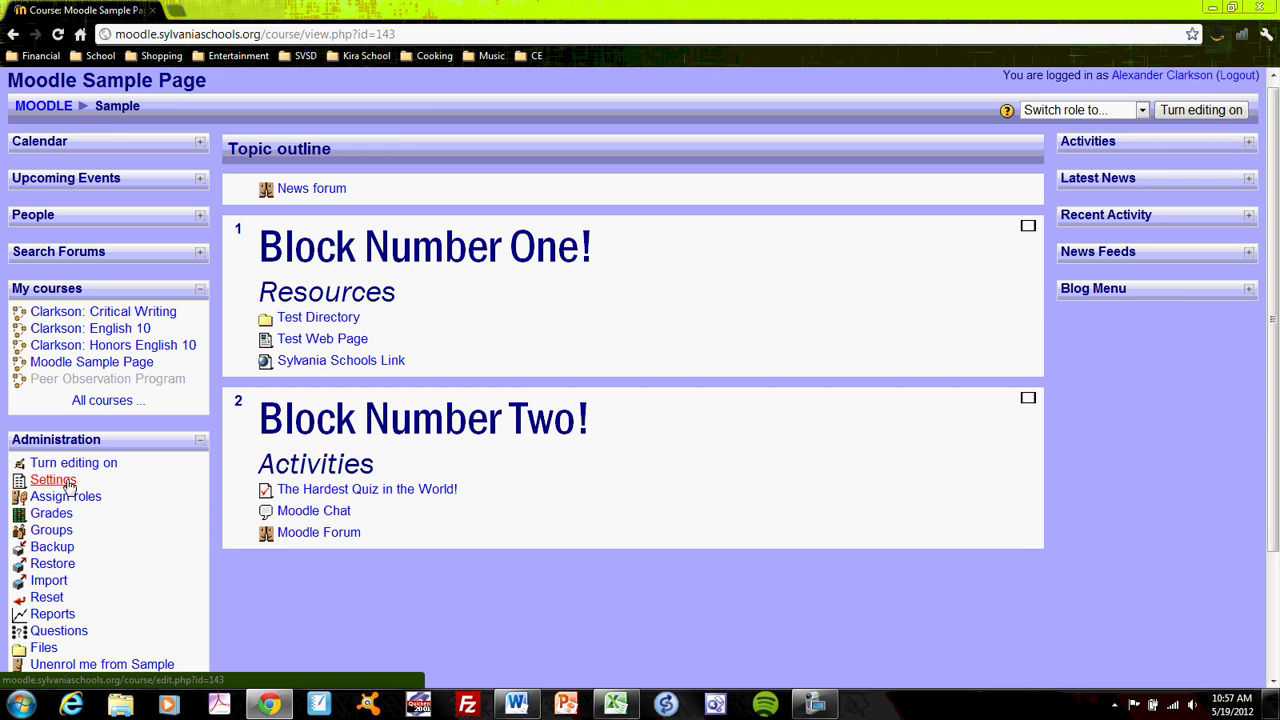
Step: Reopen the course settings and keep hidden sections shown in collapsed form
left_click(68, 483)
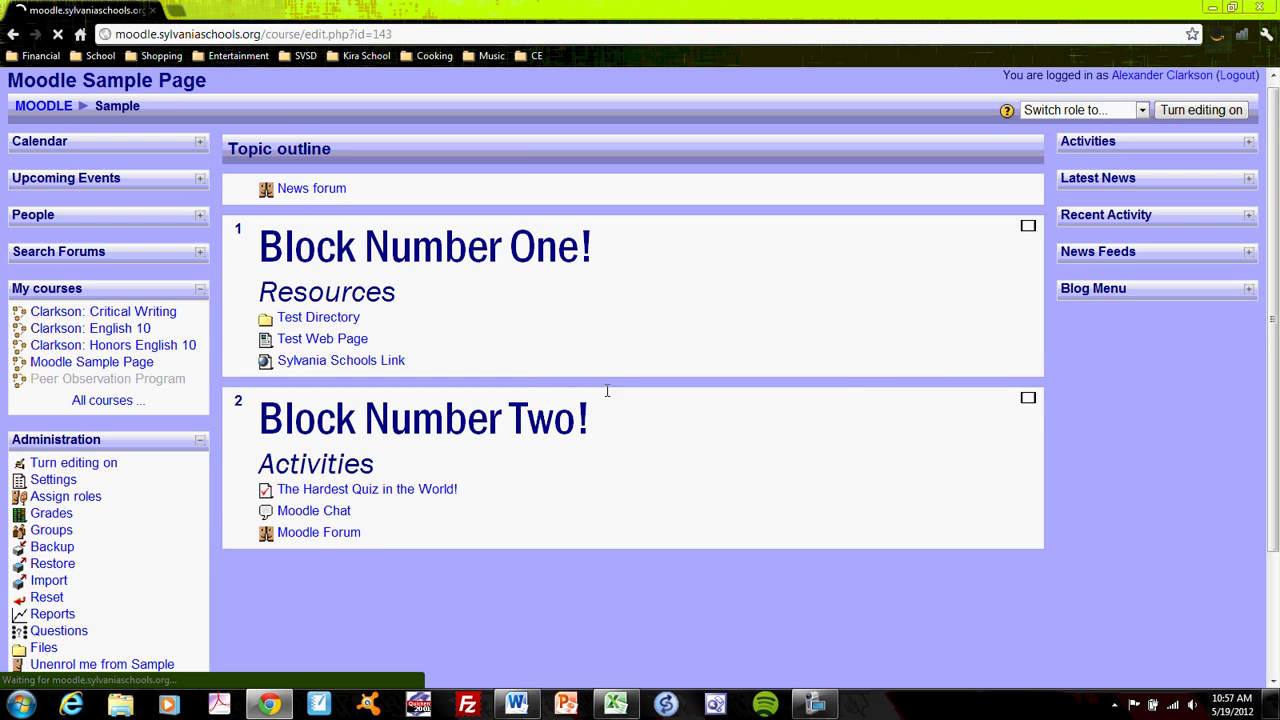
scroll(936, 472, "down", 3)
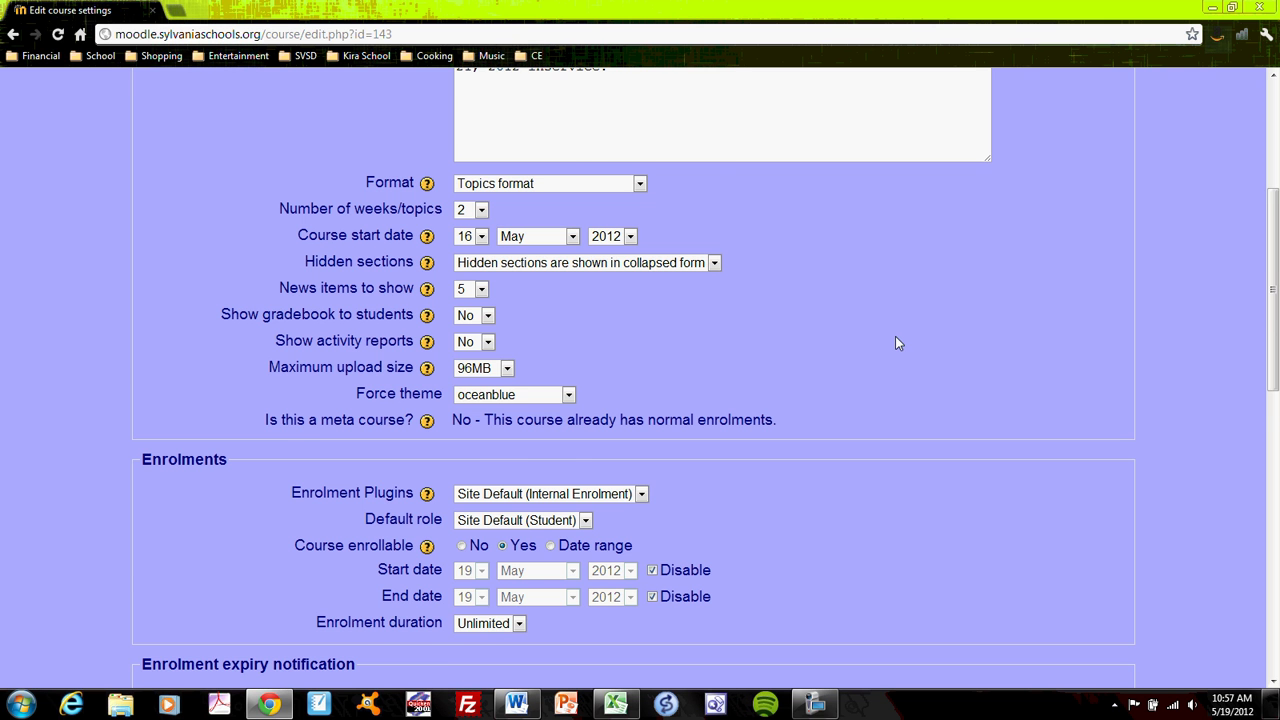
scroll(893, 338, "down", 2)
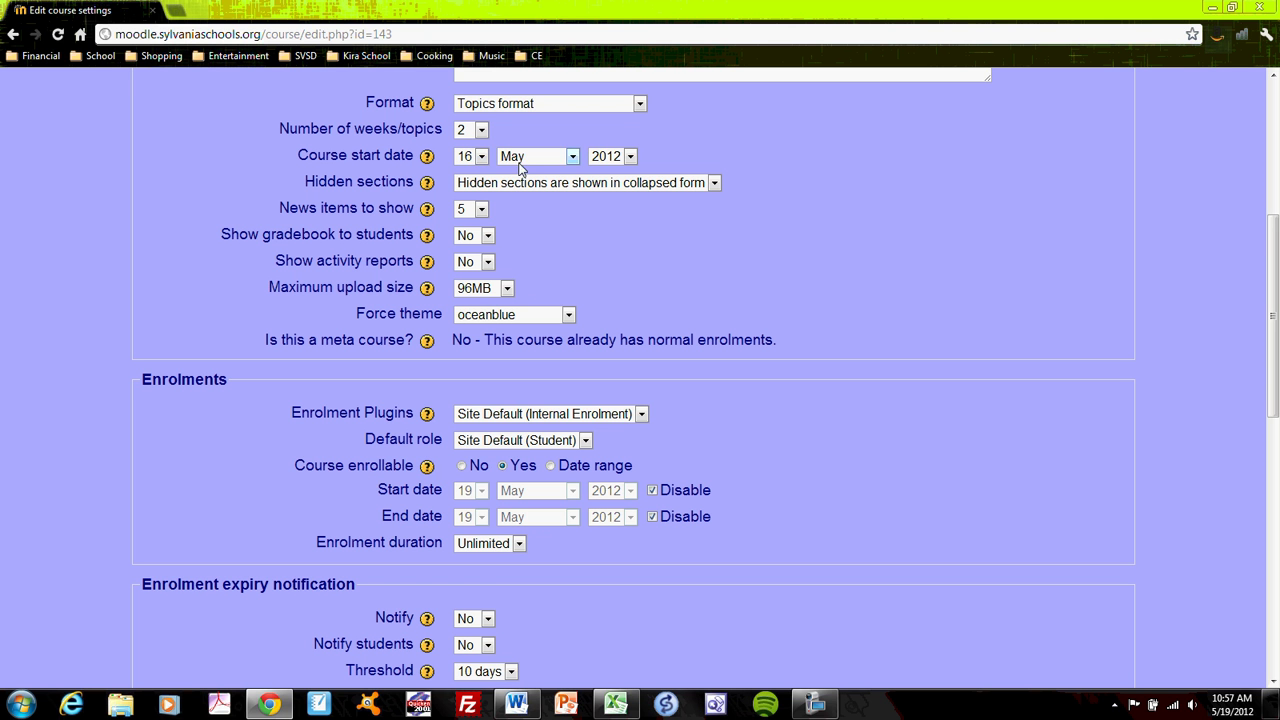
left_click(715, 185)
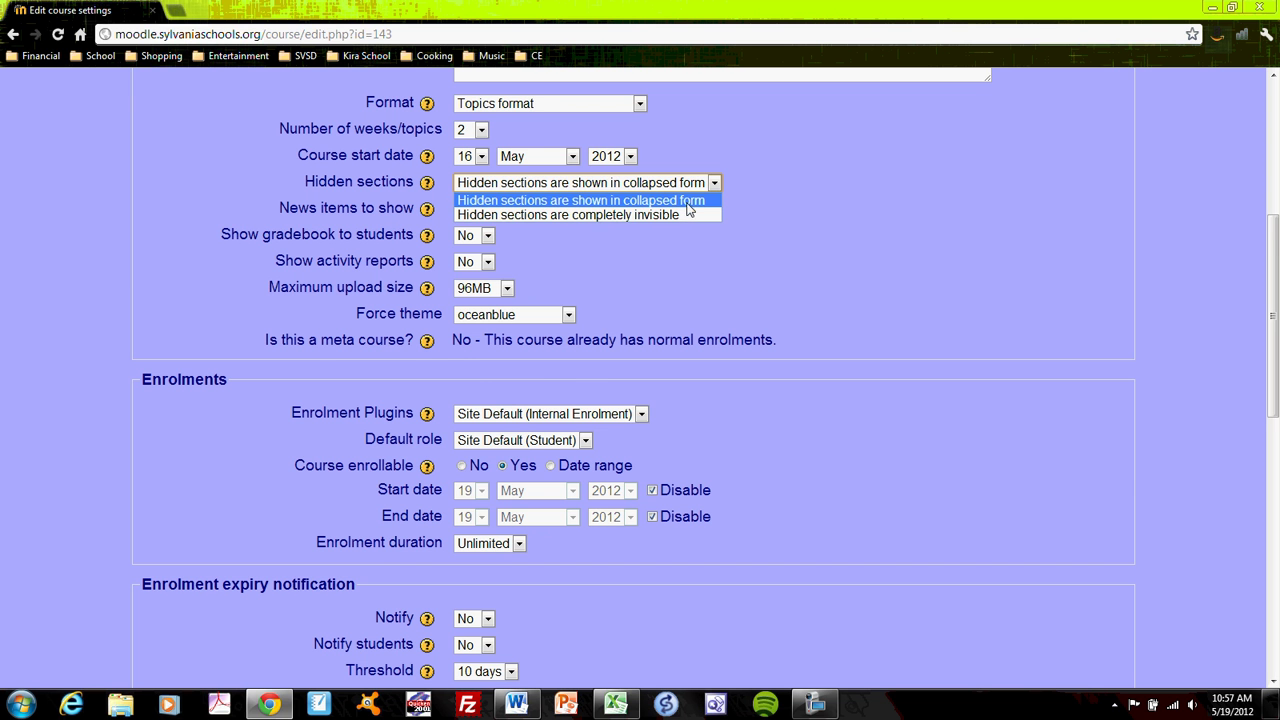
left_click(690, 200)
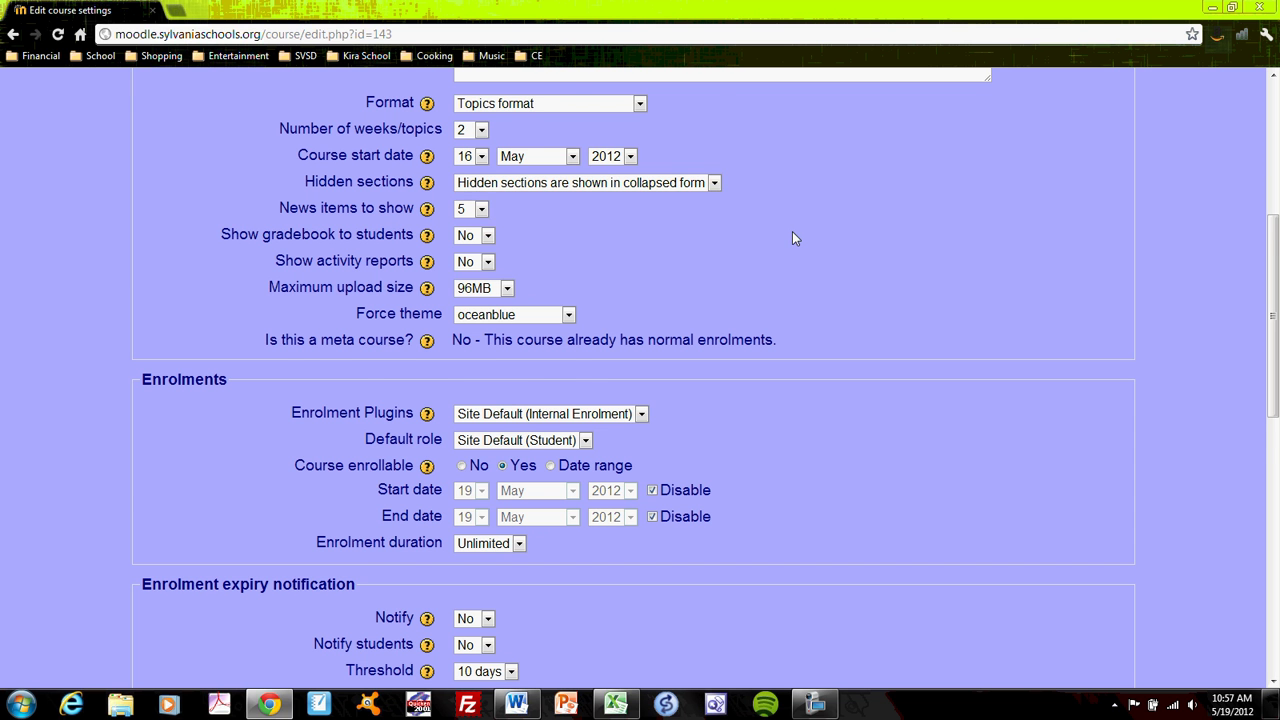
Step: Review the available course themes and leave Force theme set to oceanblue
scroll(792, 238, "down", 1)
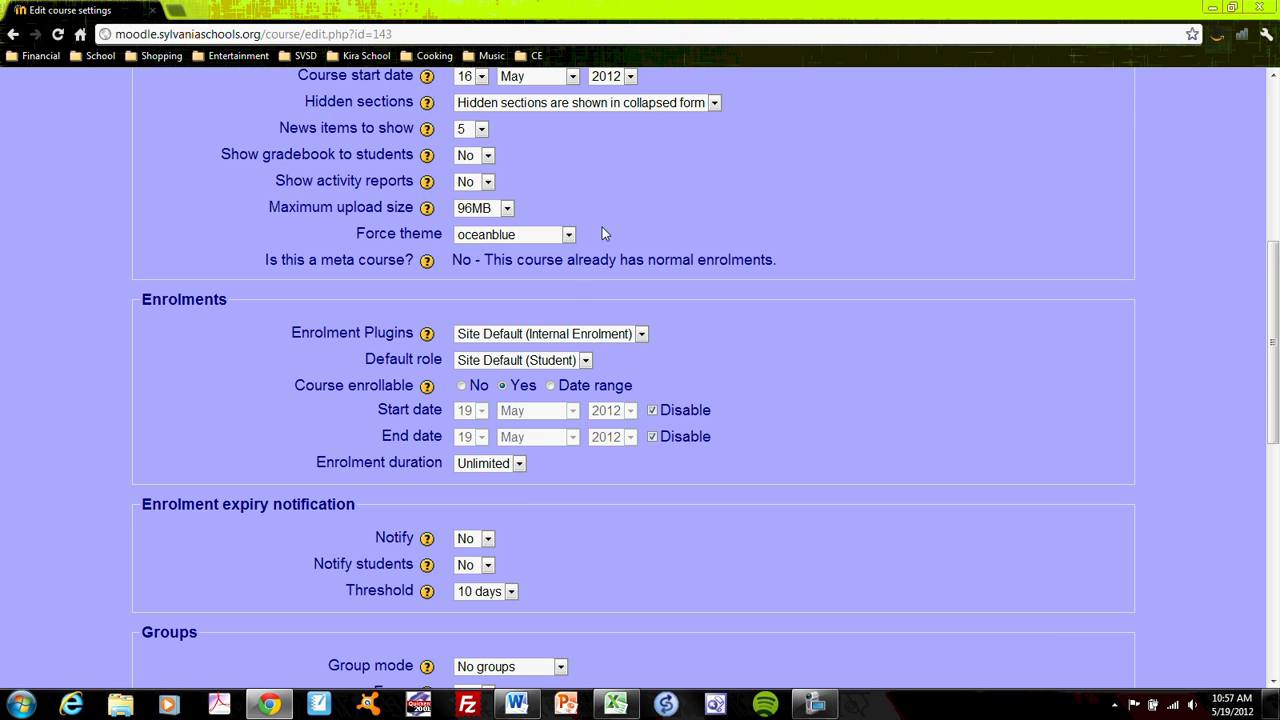
left_click(568, 235)
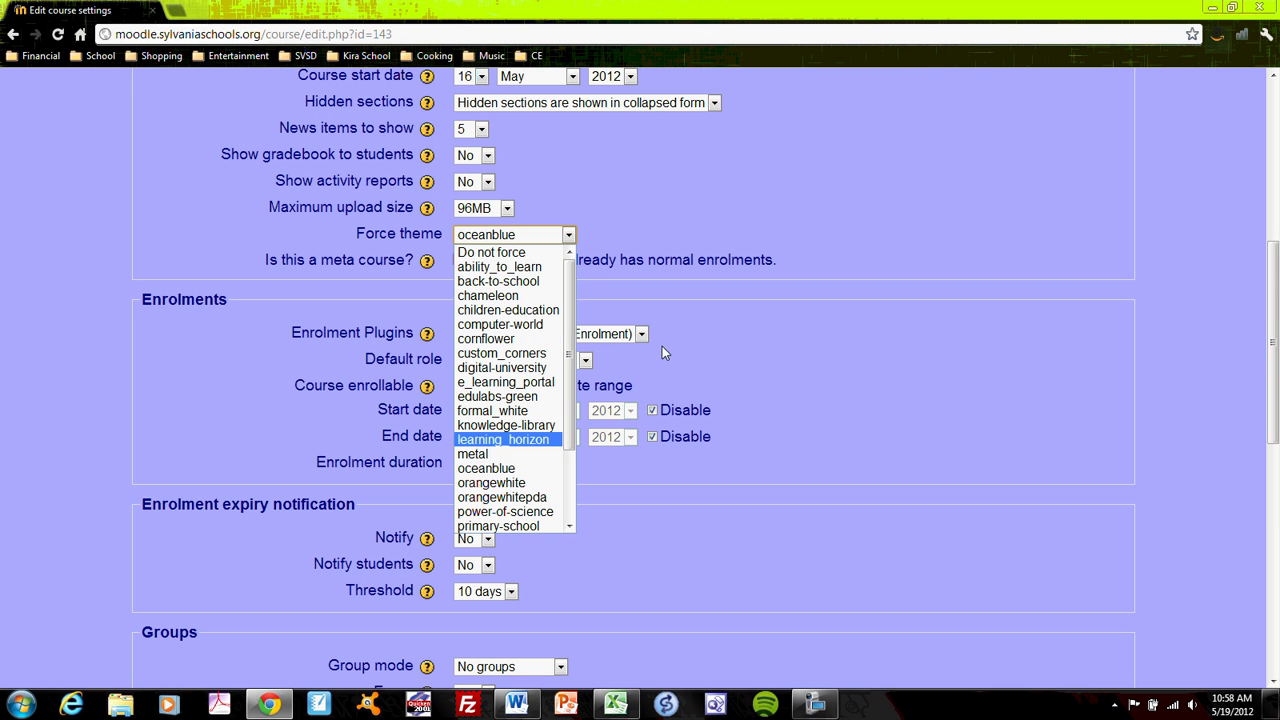
left_click(676, 222)
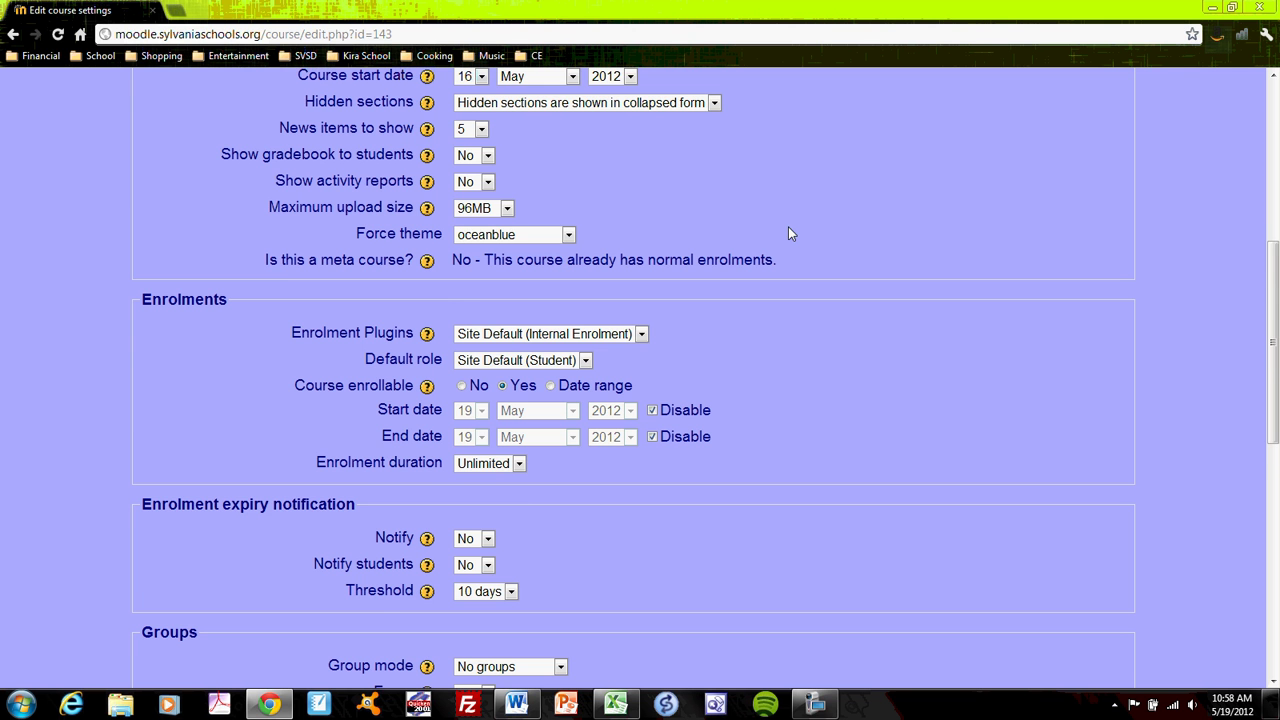
scroll(788, 234, "down", 2)
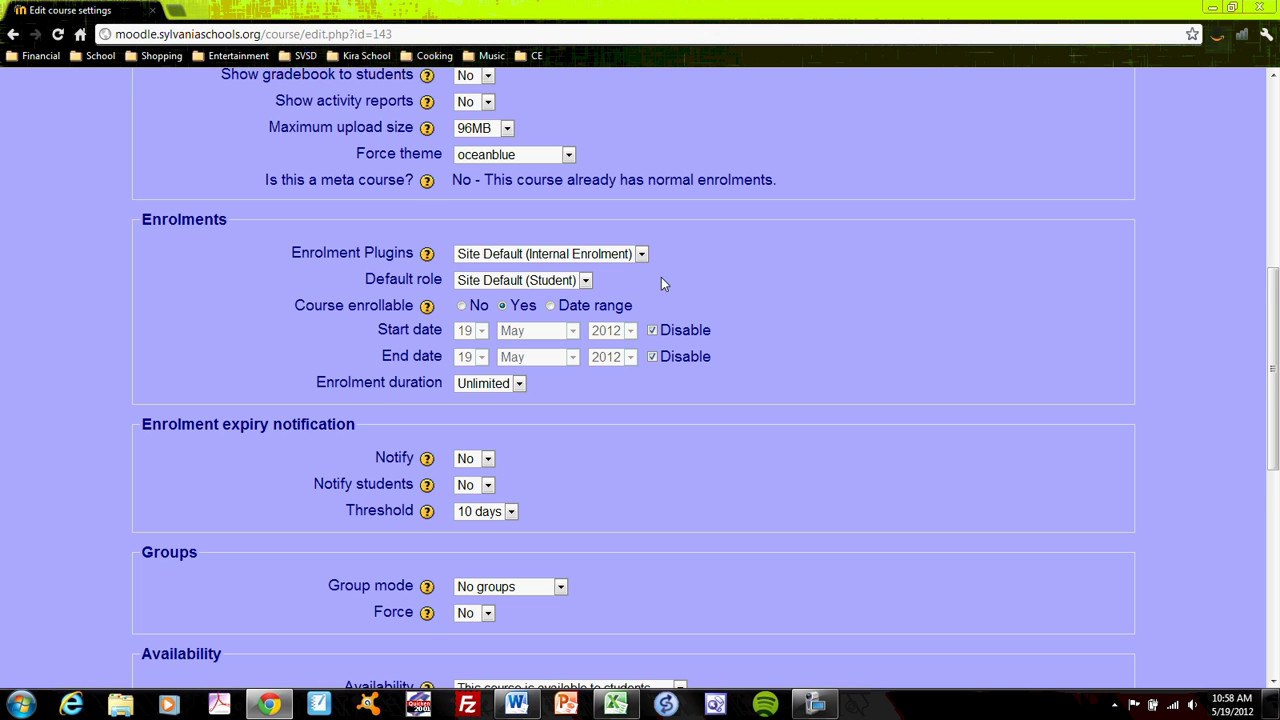
scroll(706, 284, "down", 2)
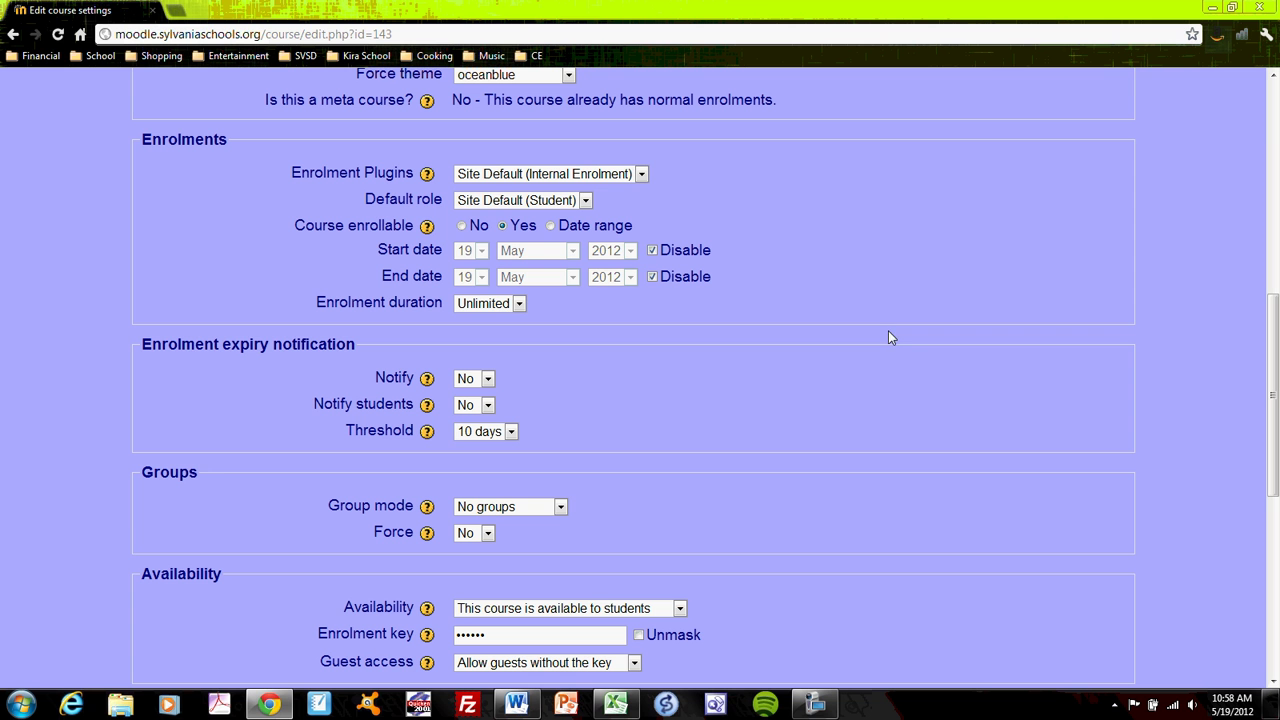
left_click(652, 251)
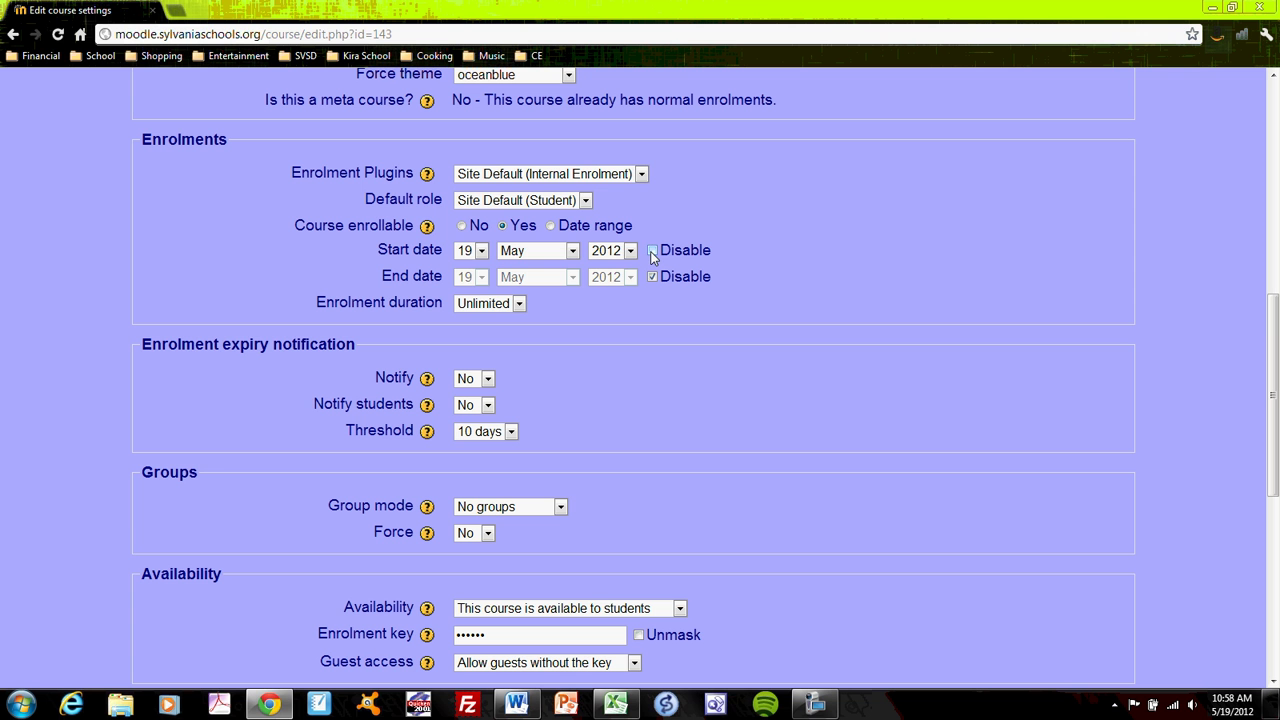
left_click(652, 251)
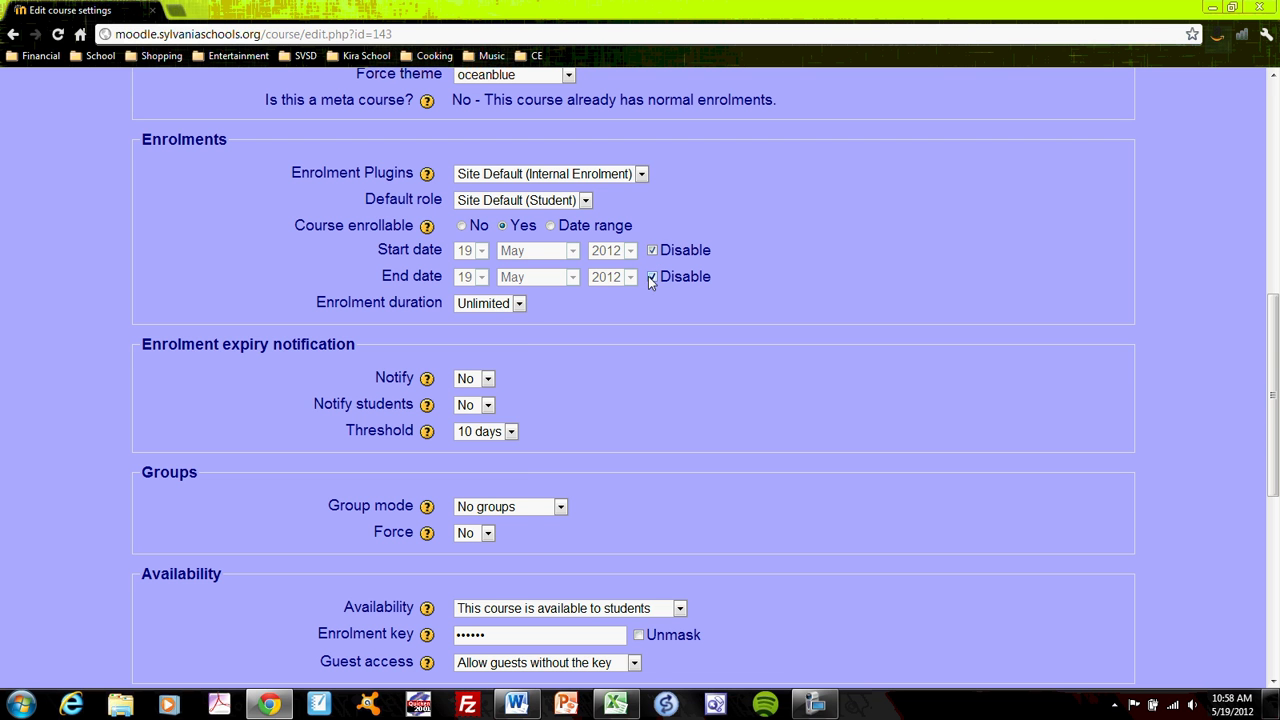
left_click(519, 303)
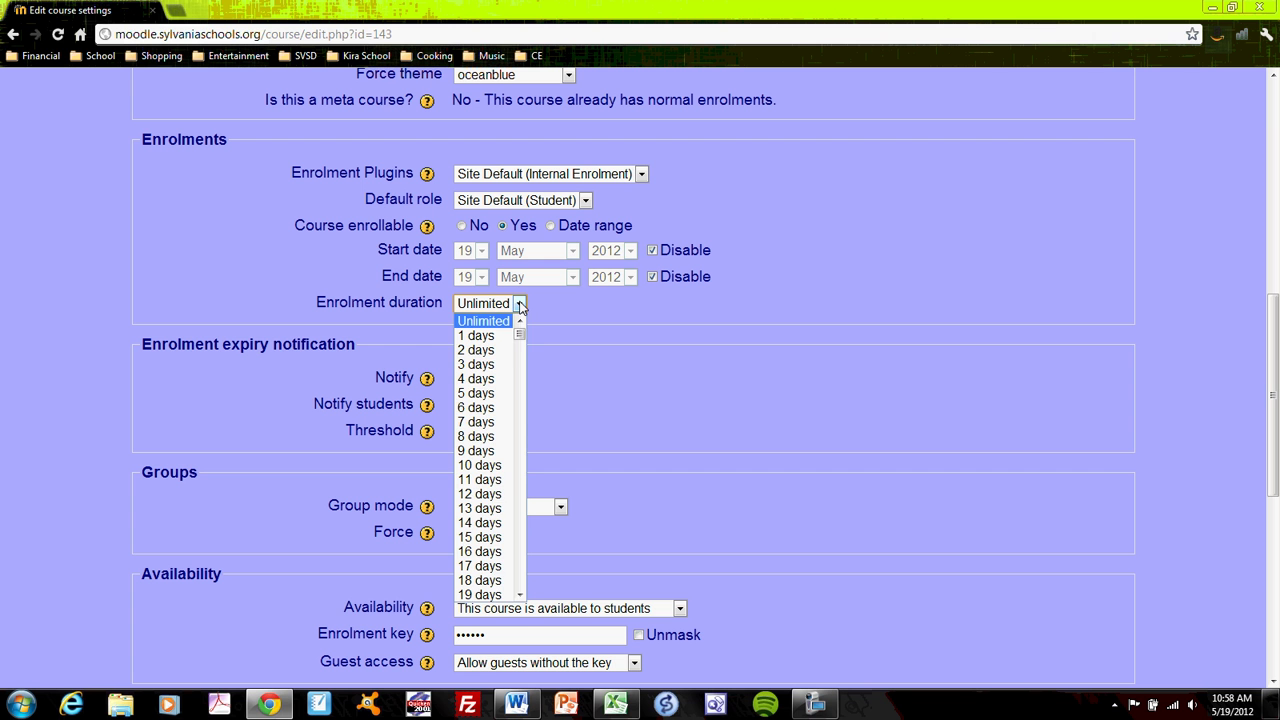
mouse_move(522, 335)
left_mouse_down()
mouse_move(526, 625)
mouse_move(532, 313)
left_mouse_up()
left_click(543, 308)
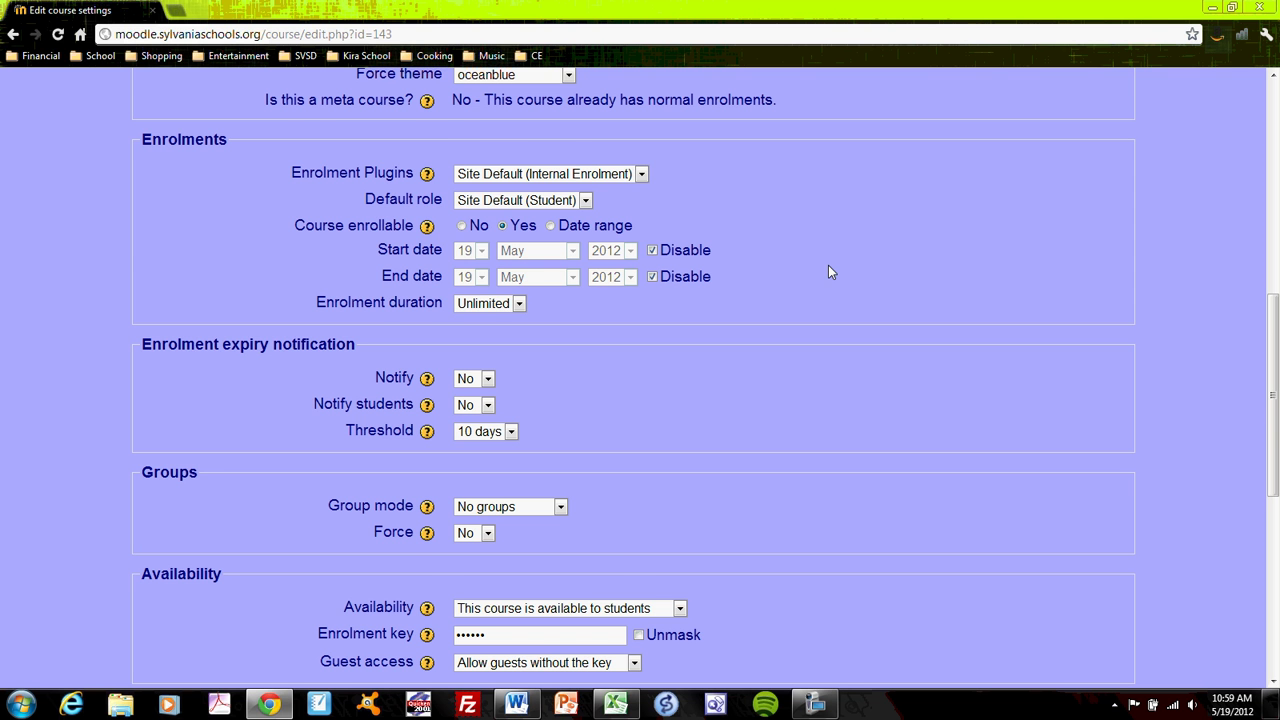
scroll(828, 270, "down", 2)
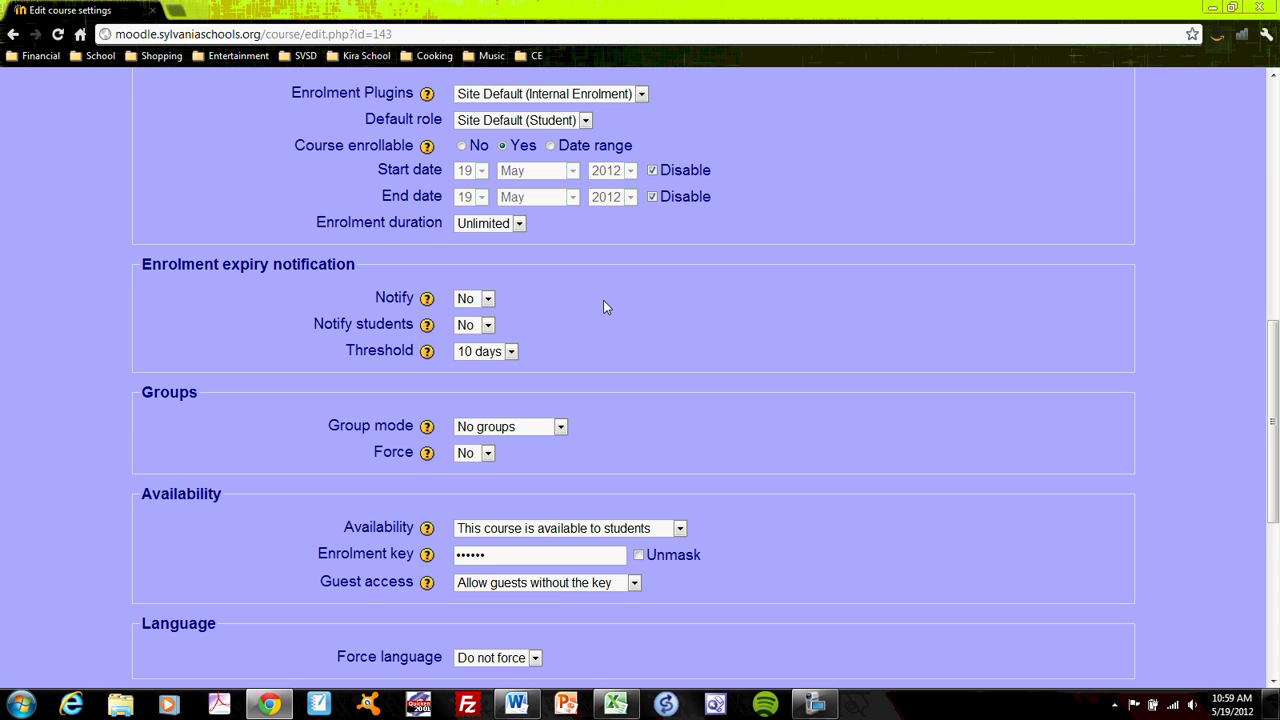
scroll(680, 295, "down", 1)
scroll(831, 385, "down", 1)
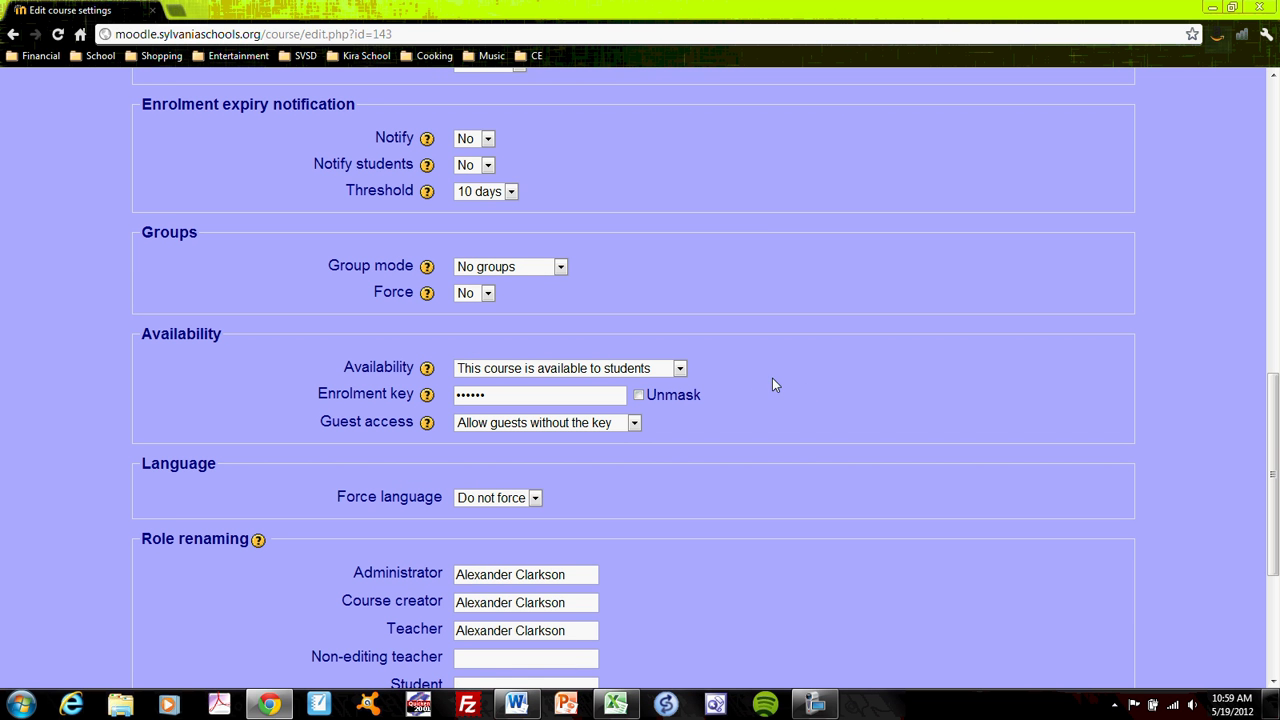
left_click(680, 369)
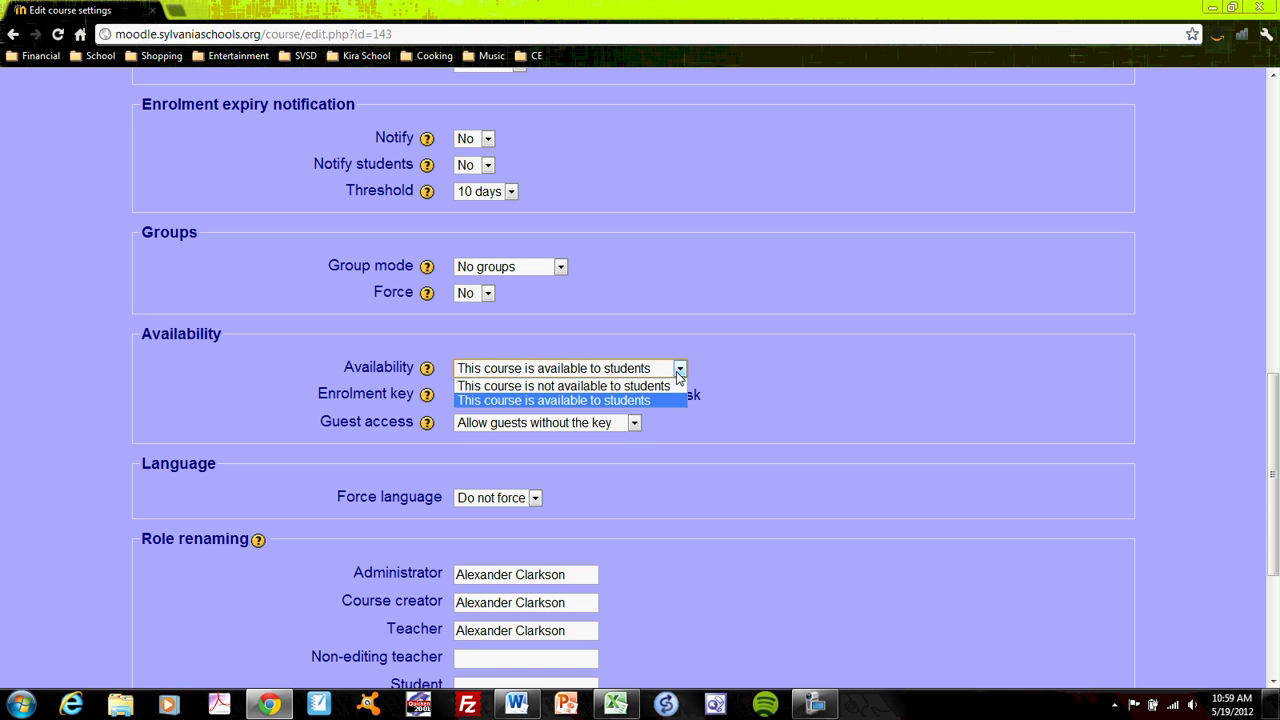
left_click(680, 369)
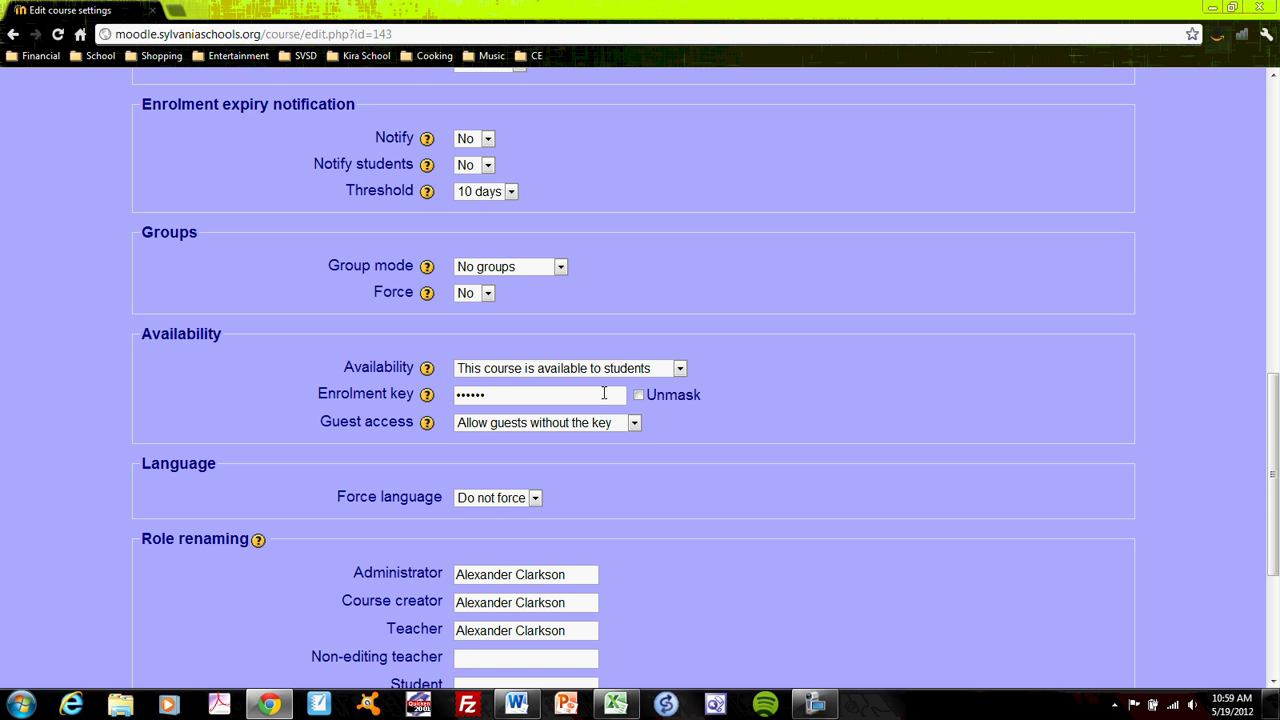
left_click(638, 396)
left_click(638, 396)
left_click(634, 423)
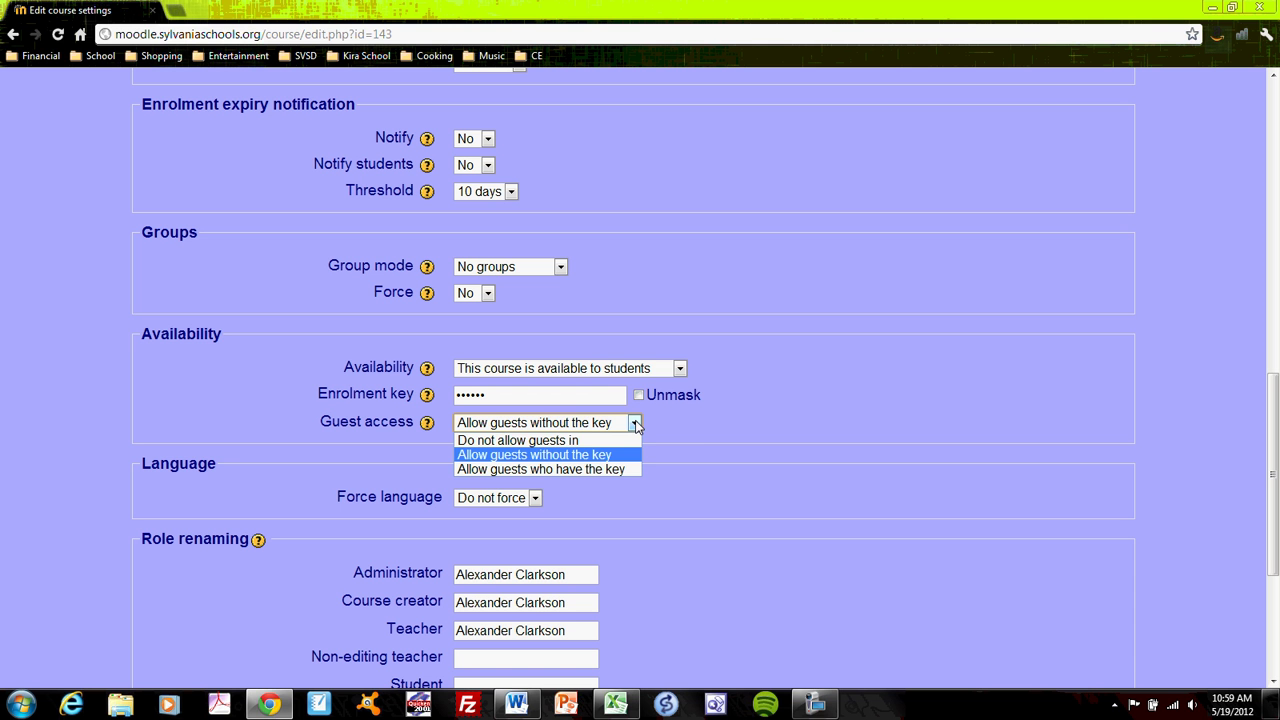
left_click(636, 425)
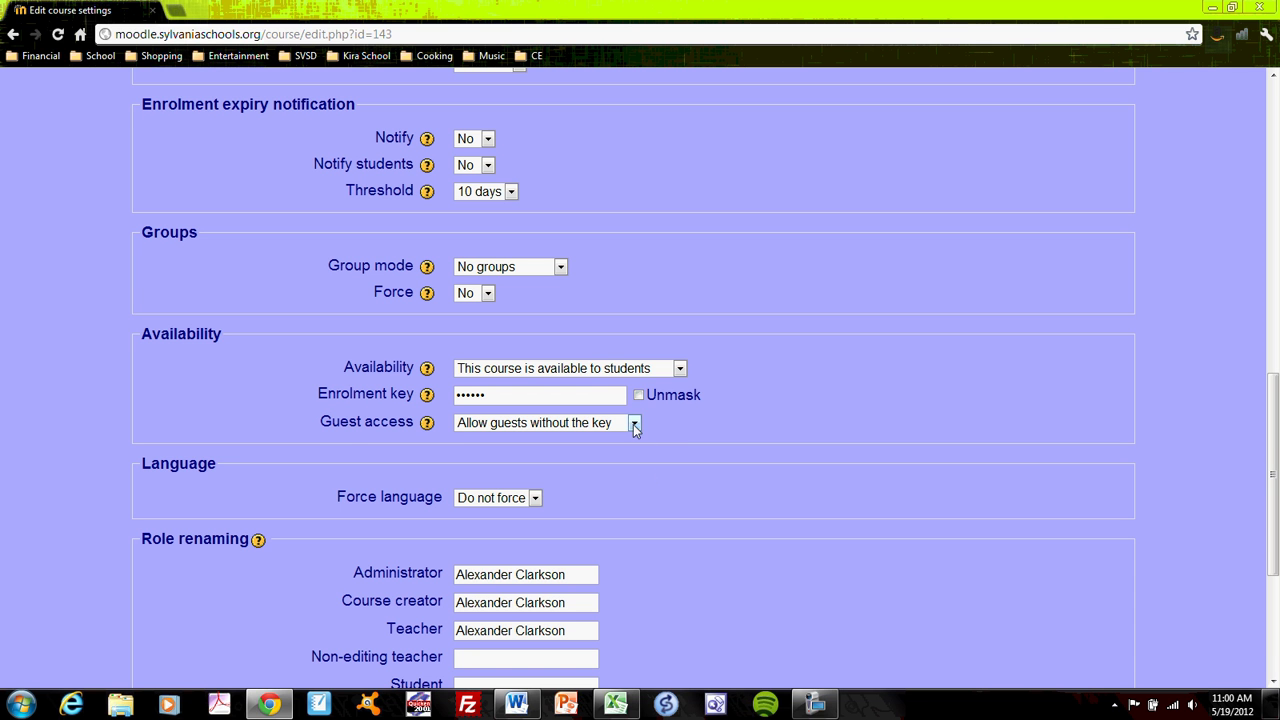
scroll(649, 485, "down", 3)
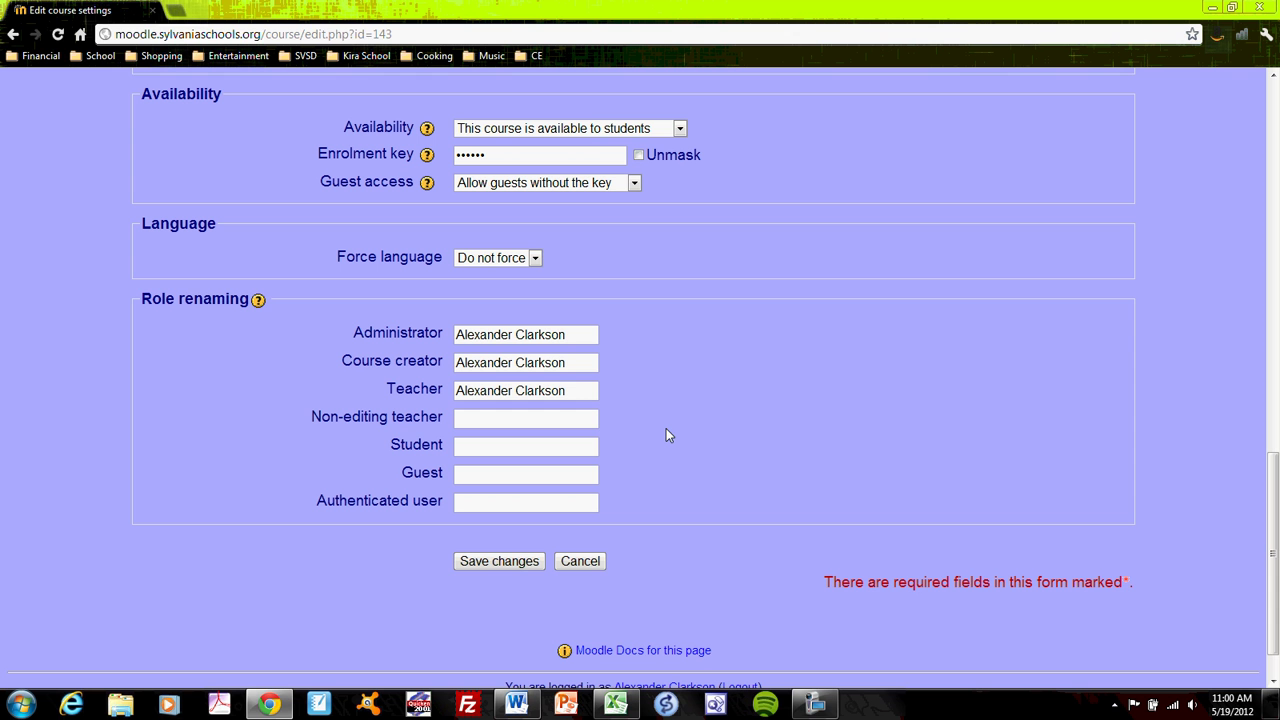
Step: Save the course settings and look over the Moodle Sample Page outline with its two topic blocks
left_click(499, 561)
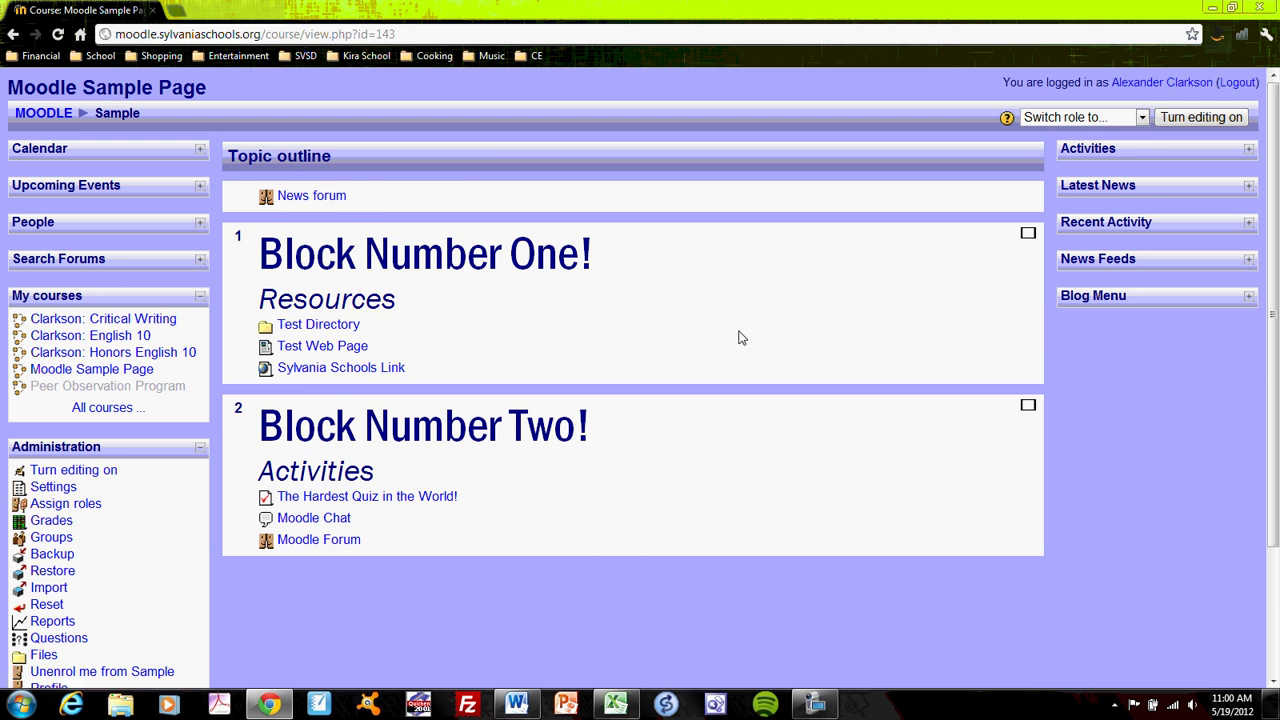
scroll(741, 338, "down", 1)
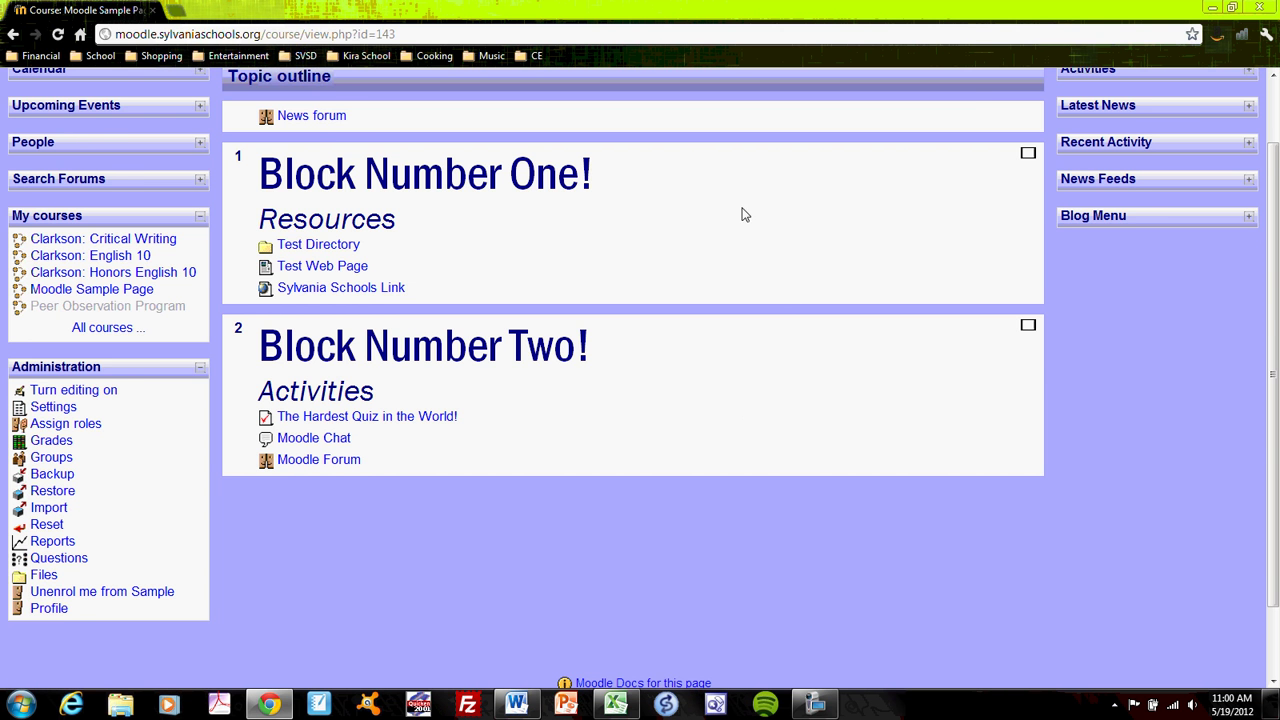
scroll(733, 255, "up", 1)
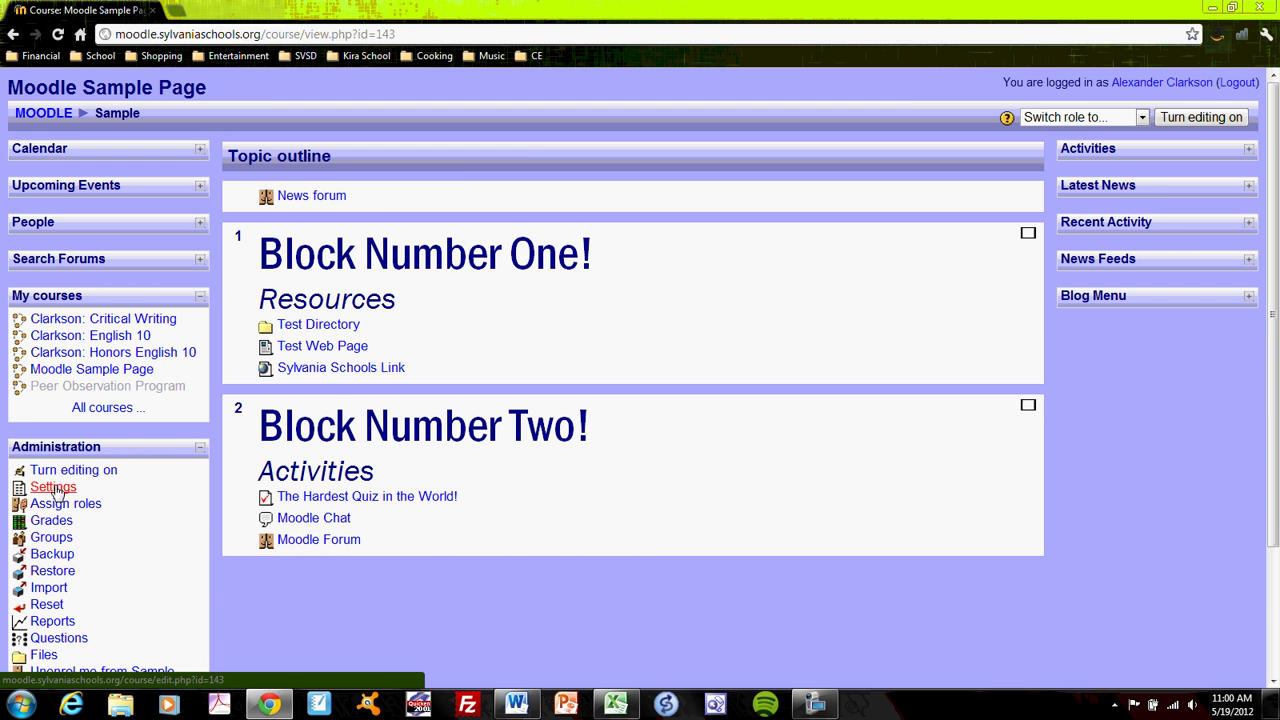
scroll(100, 505, "down", 2)
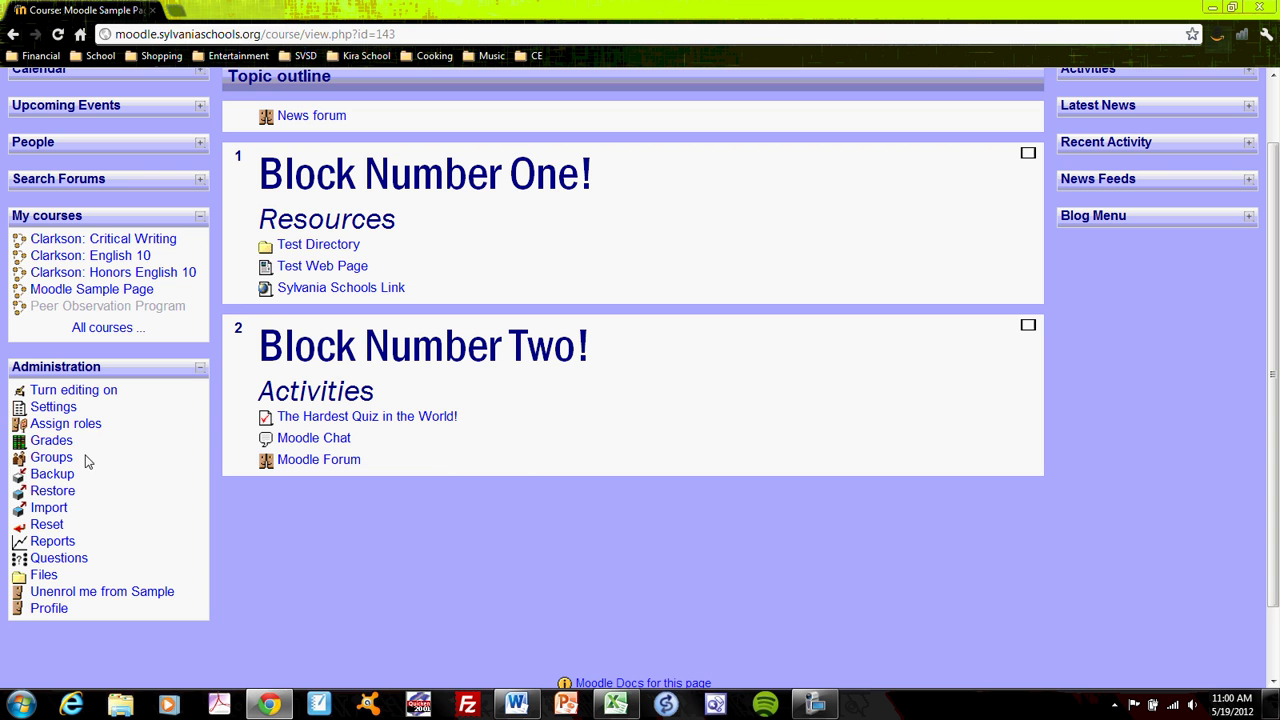